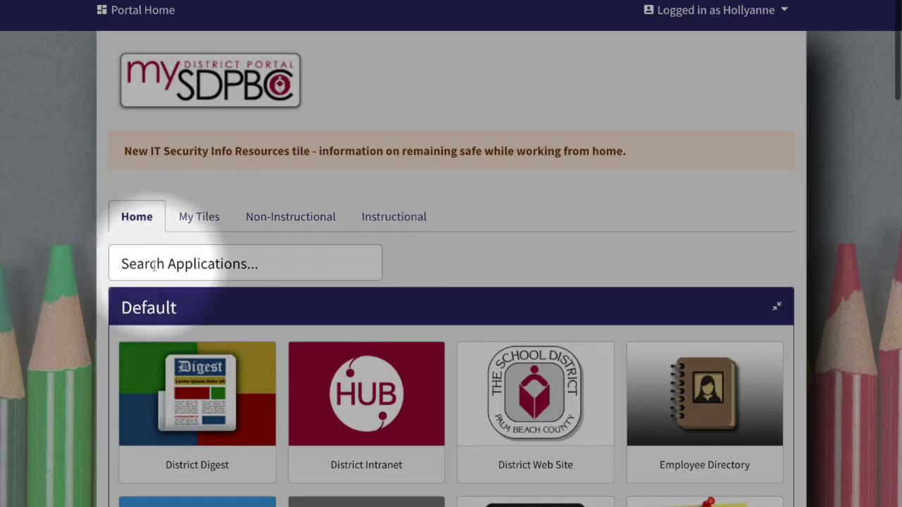
# Step: Search the portal's applications for "Teaching Book" and open the Teaching Books application
pyautogui.click(153, 265)
pyautogui.scroll(1, 154, 266)
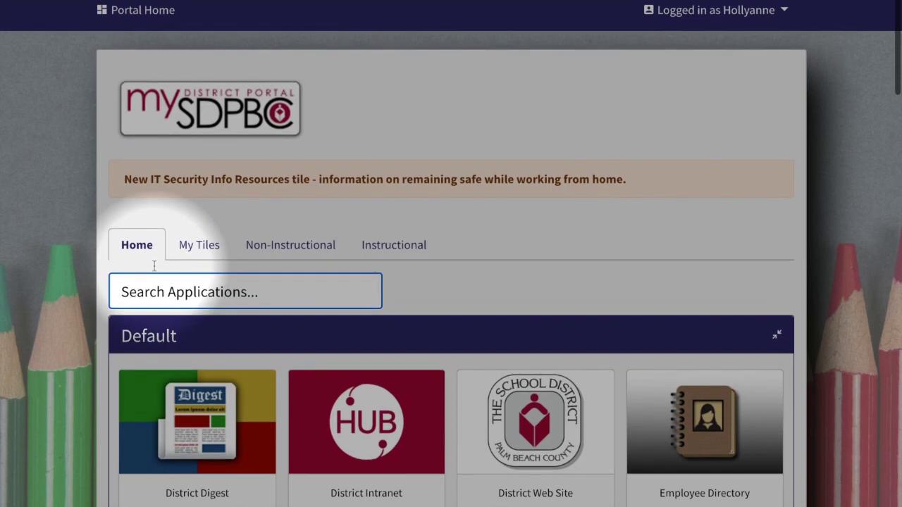
pyautogui.write('Teaching')
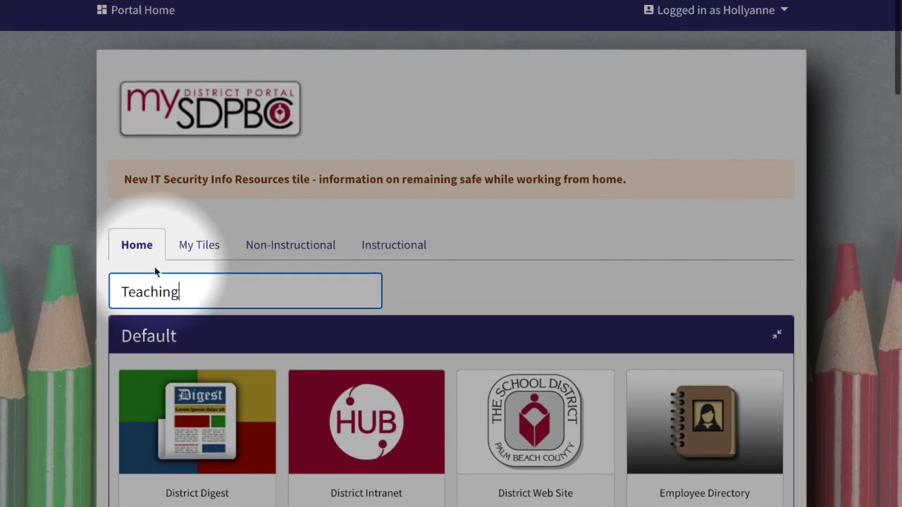
pyautogui.write(' Book')
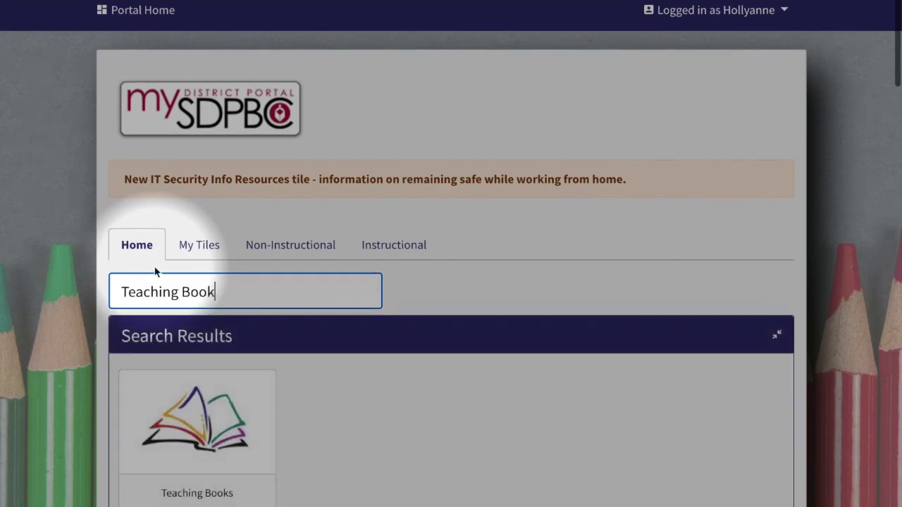
pyautogui.scroll(-1, 187, 294)
pyautogui.scroll(-1, 187, 295)
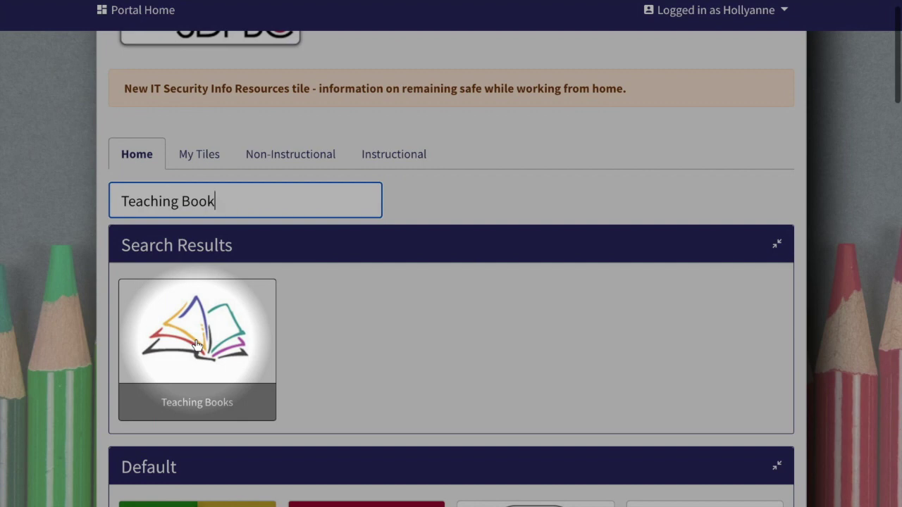
pyautogui.rightClick(196, 344)
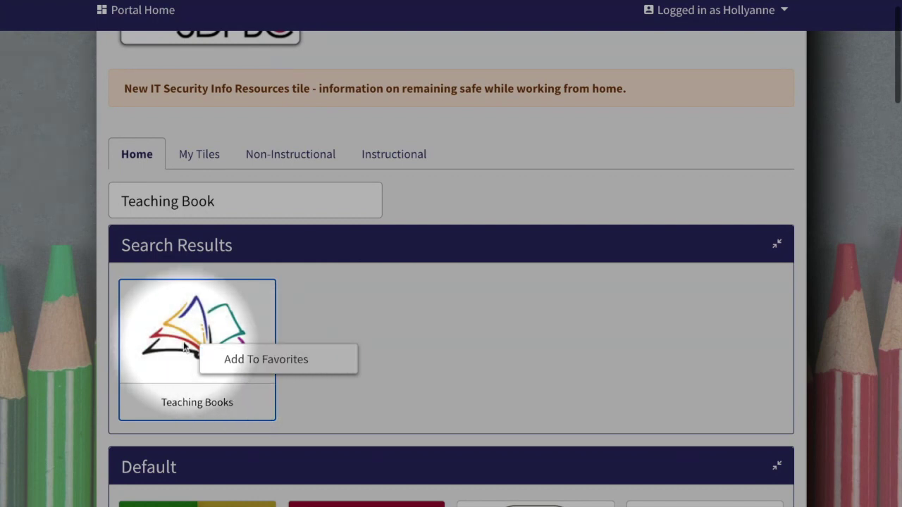
pyautogui.click(184, 346)
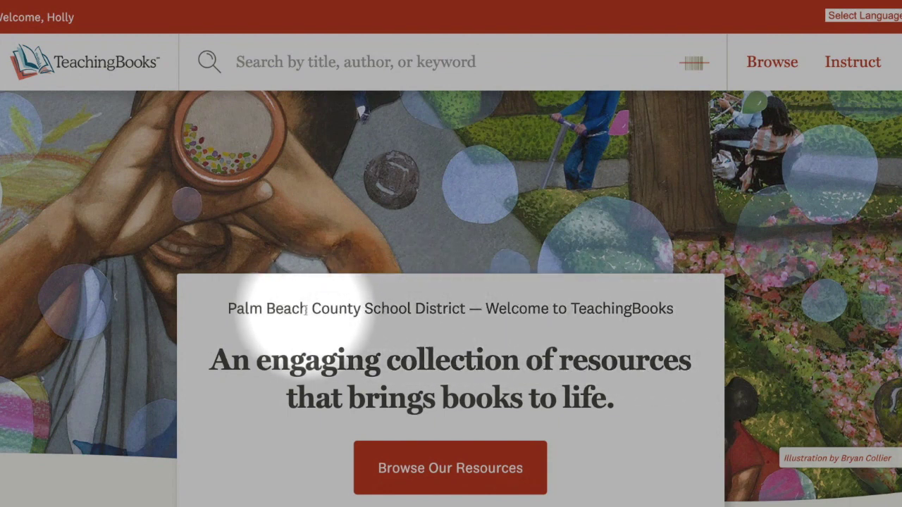
# Step: Check the account menu, close it, and examine the homepage's resource lists for children and teens and for educators and adults
pyautogui.moveTo(236, 309); pyautogui.dragTo(227, 308)
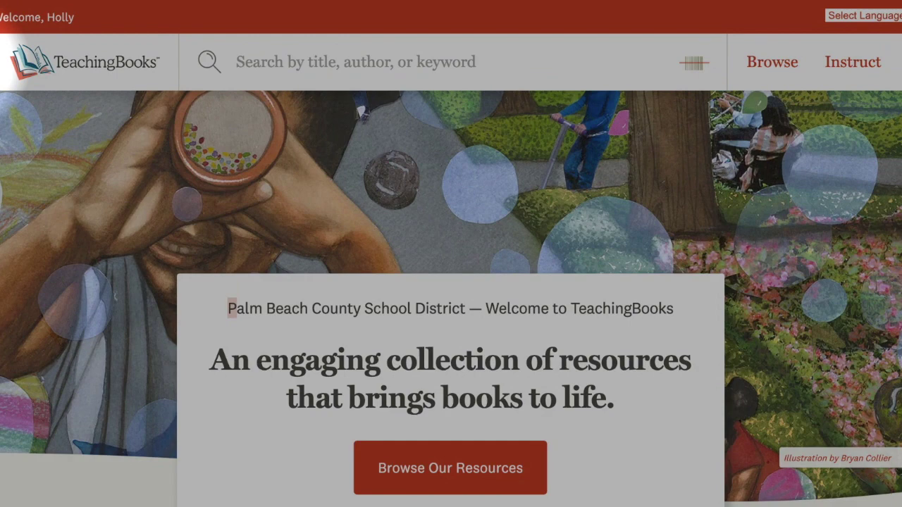
pyautogui.click(21, 17)
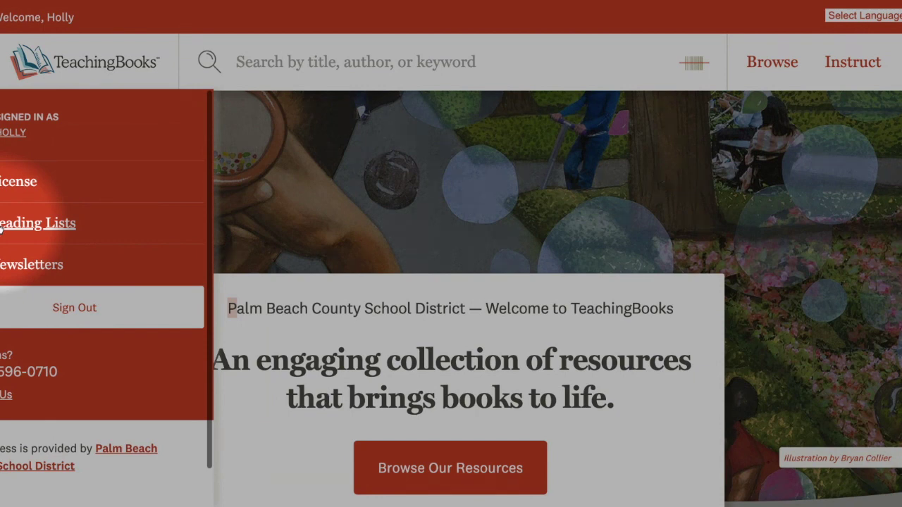
pyautogui.click(314, 193)
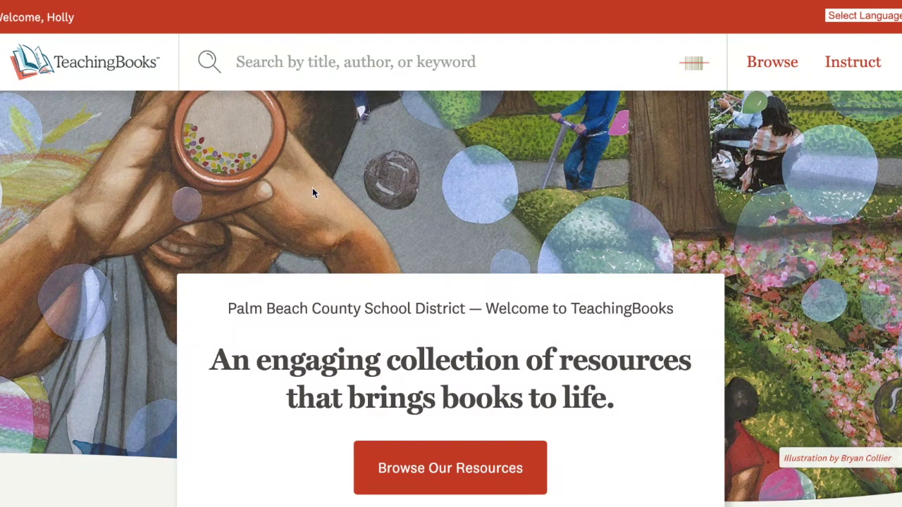
pyautogui.scroll(-3, 314, 192)
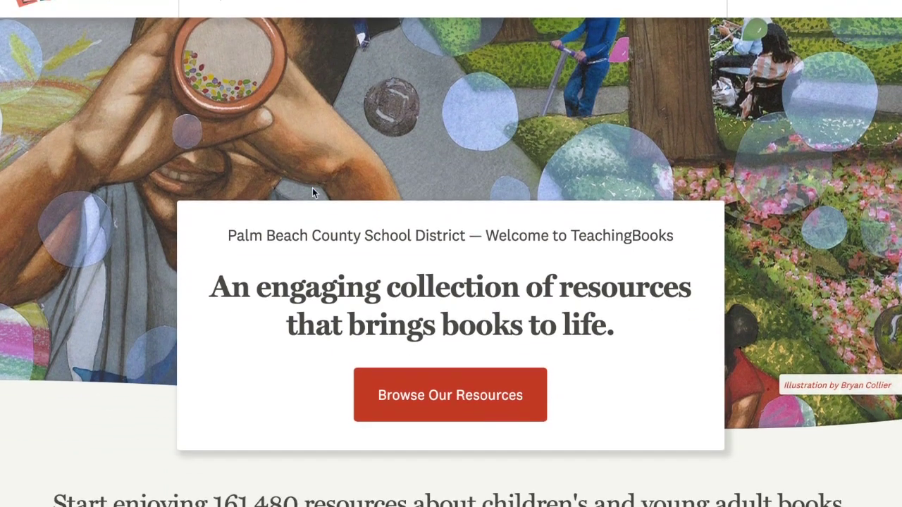
pyautogui.scroll(-1, 314, 193)
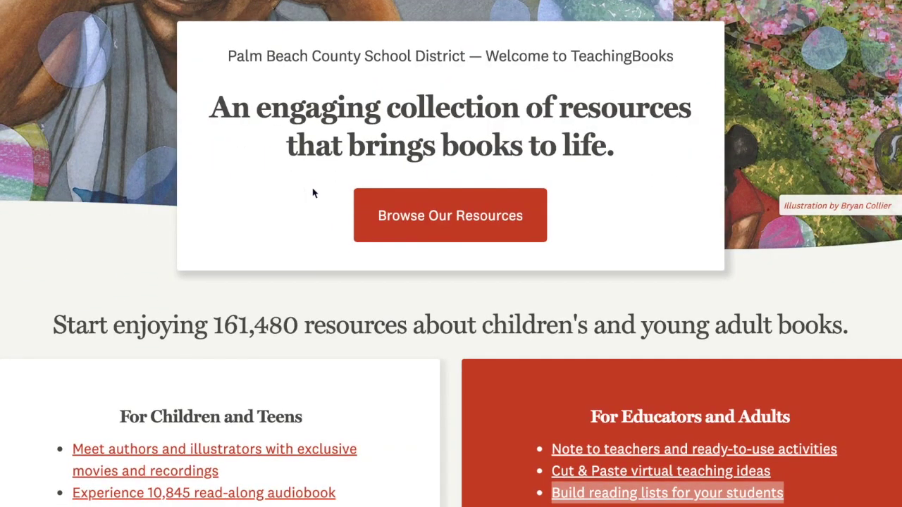
pyautogui.scroll(-2, 314, 192)
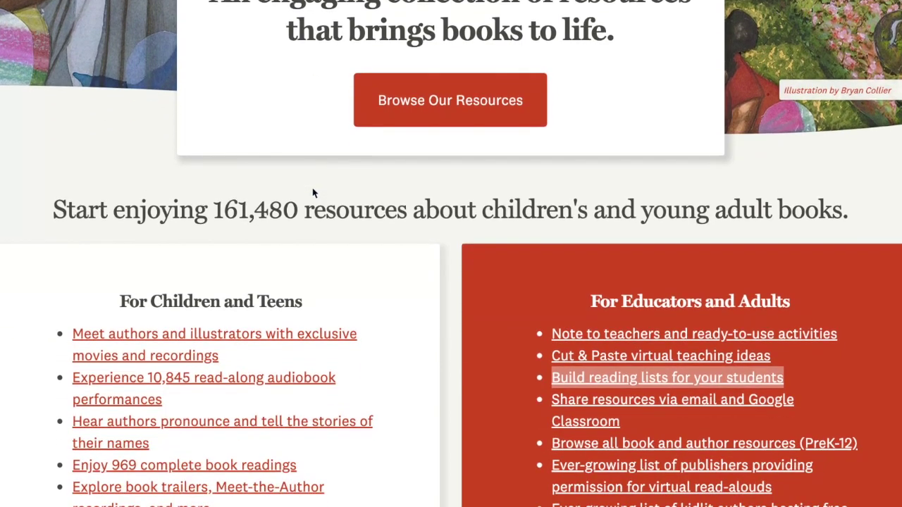
pyautogui.scroll(-2, 314, 192)
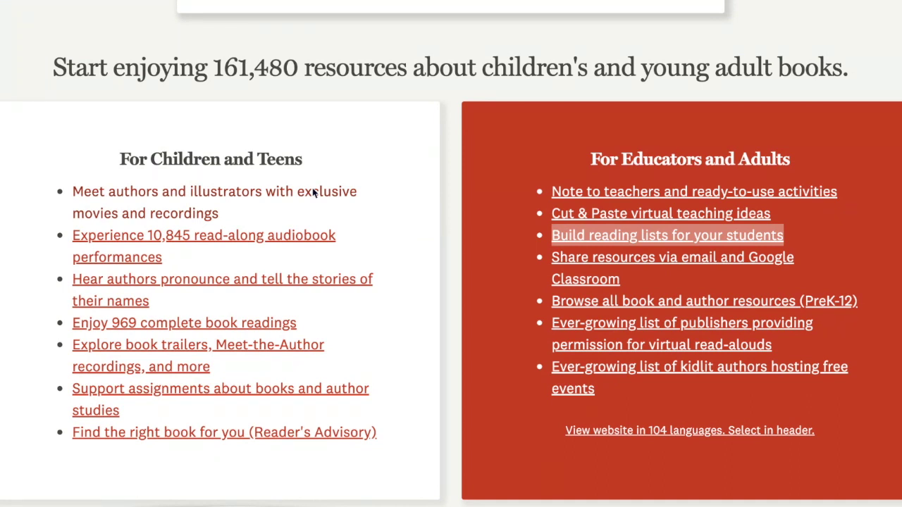
# Step: Search for "The Great Gatsby" and open the page of the book by F. Scott Fitzgerald
pyautogui.click(236, 43)
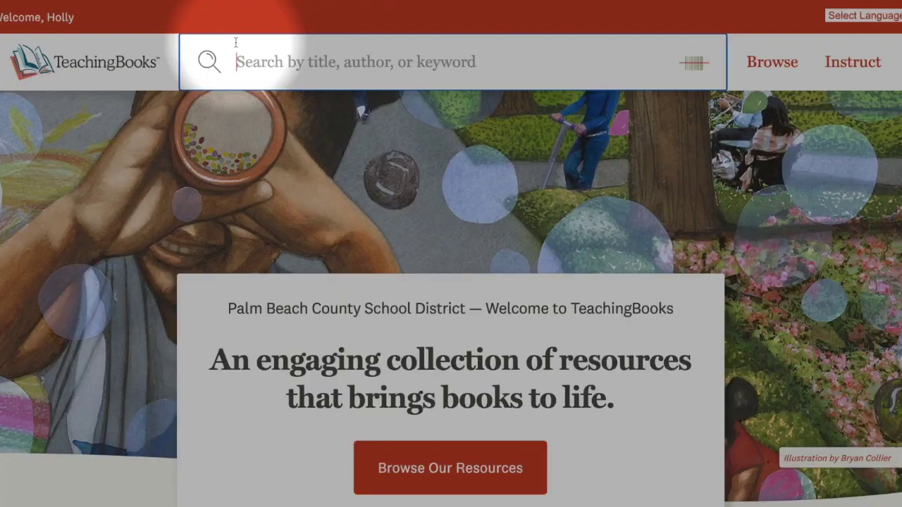
pyautogui.write('T')
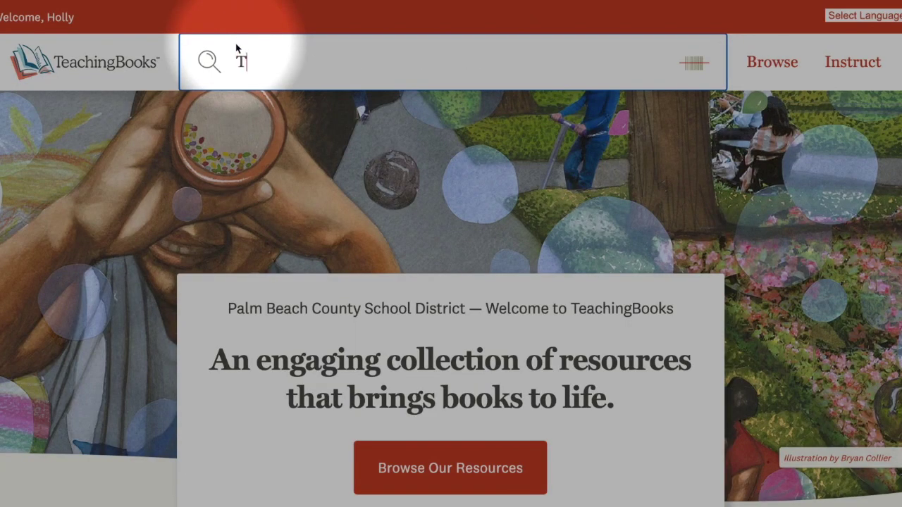
pyautogui.write('he Gre')
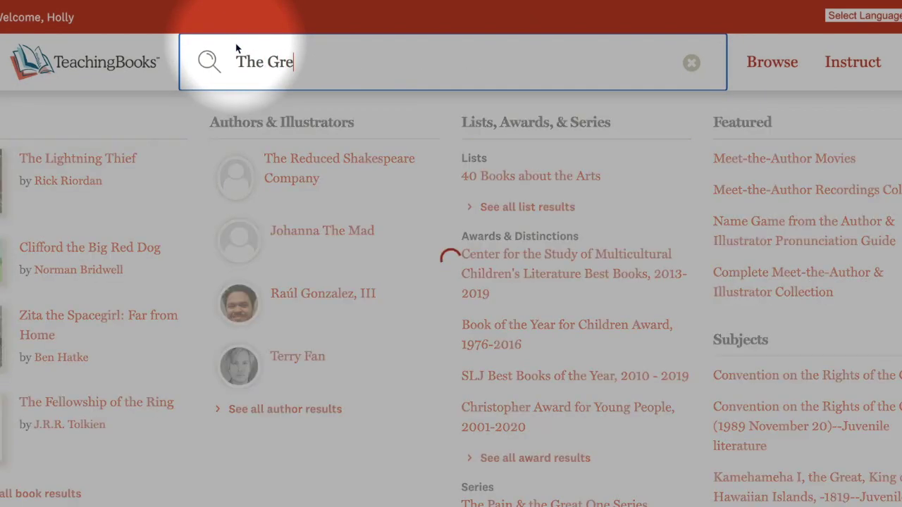
pyautogui.write('at Ga')
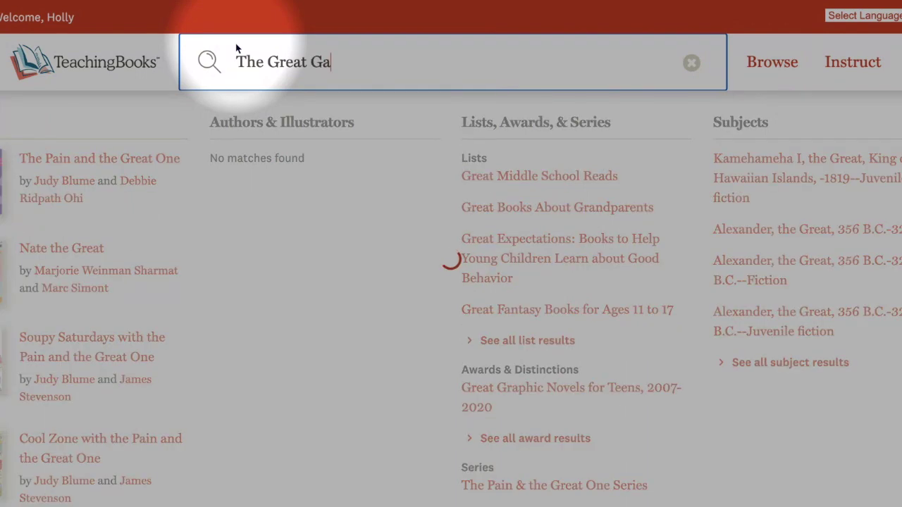
pyautogui.write('tsby')
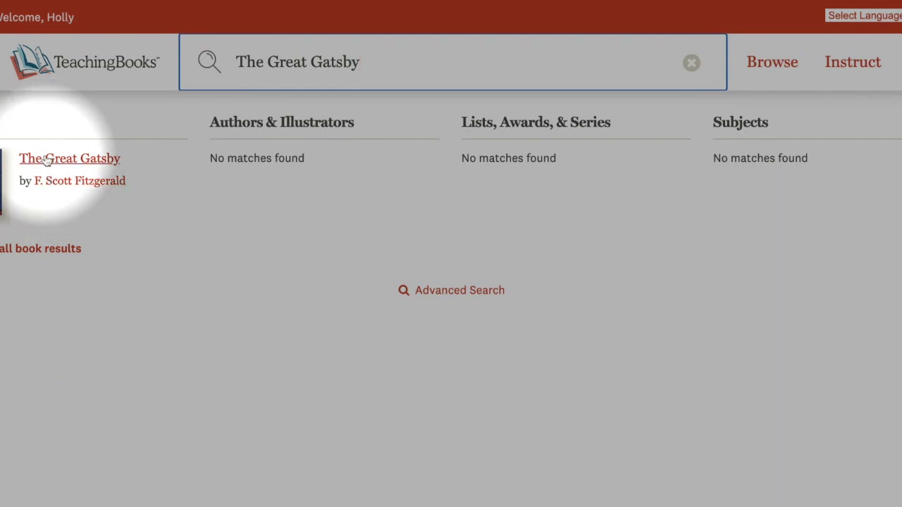
pyautogui.click(45, 160)
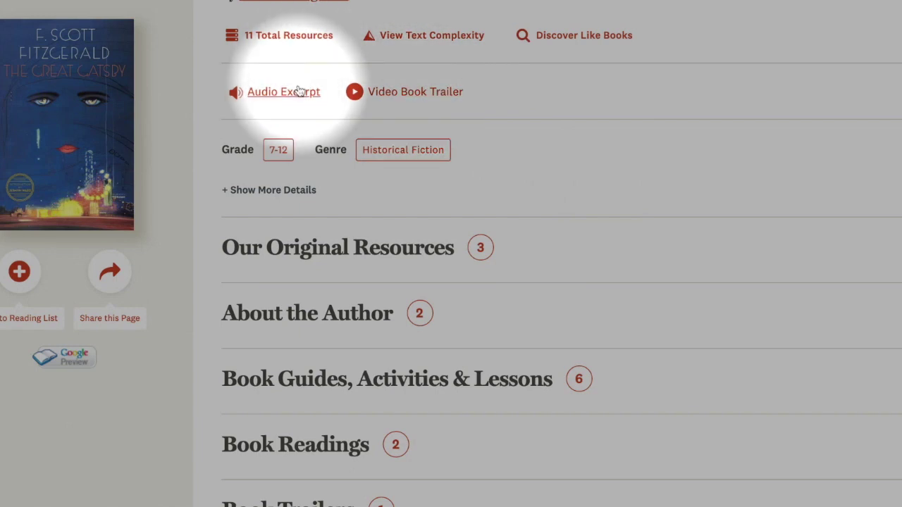
# Step: Look through the book's resource sections and expand Vocabulary Lists to examine the Vocabulary.com resource
pyautogui.scroll(2, 302, 90)
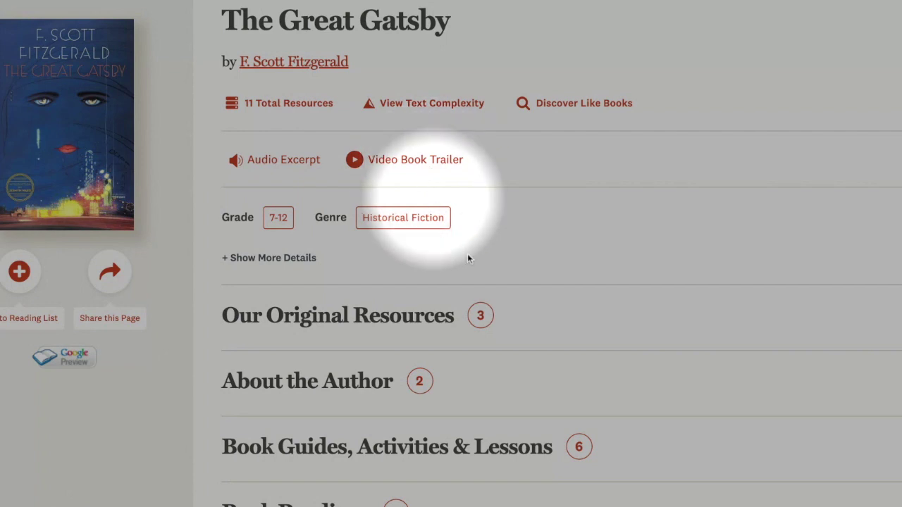
pyautogui.scroll(-2, 486, 289)
pyautogui.scroll(-1, 492, 302)
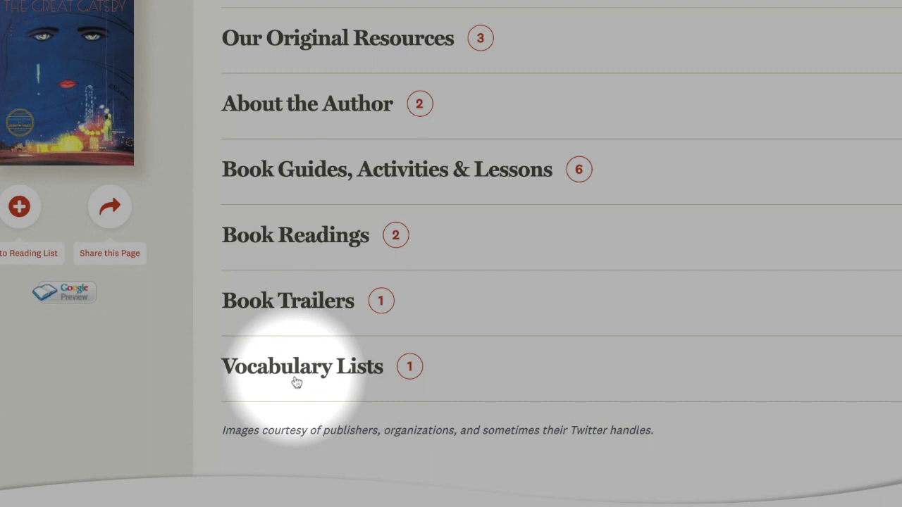
pyautogui.click(411, 367)
pyautogui.scroll(-2, 410, 369)
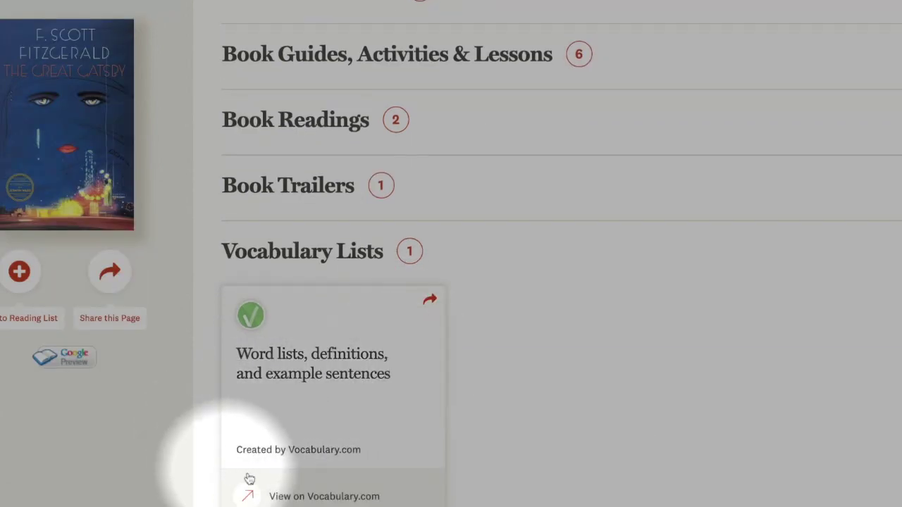
pyautogui.scroll(-1, 310, 440)
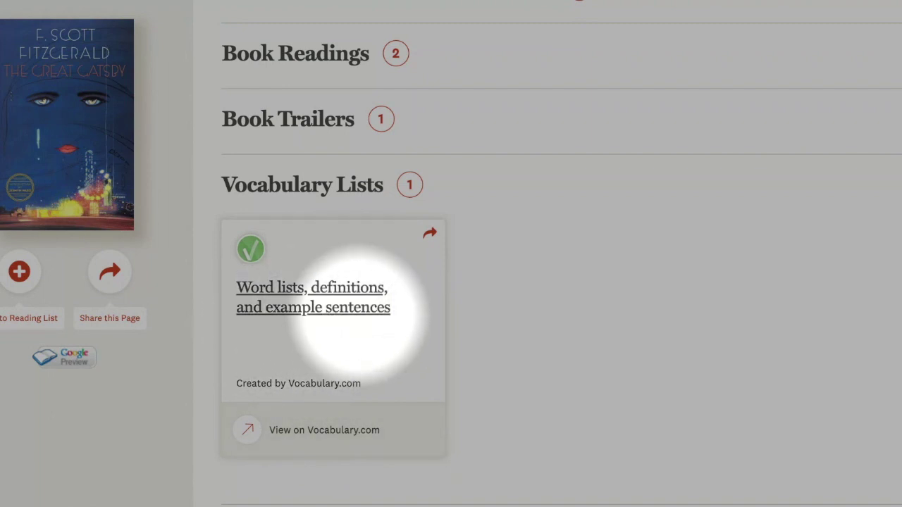
# Step: Open the sharing options for The Great Gatsby page and examine the URL, QR code printables and digital platforms offered
pyautogui.scroll(3, 444, 321)
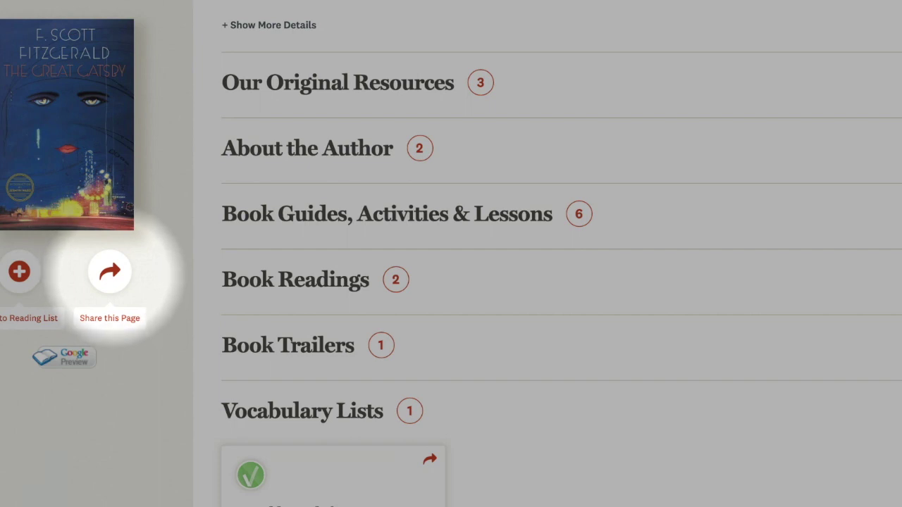
pyautogui.click(109, 271)
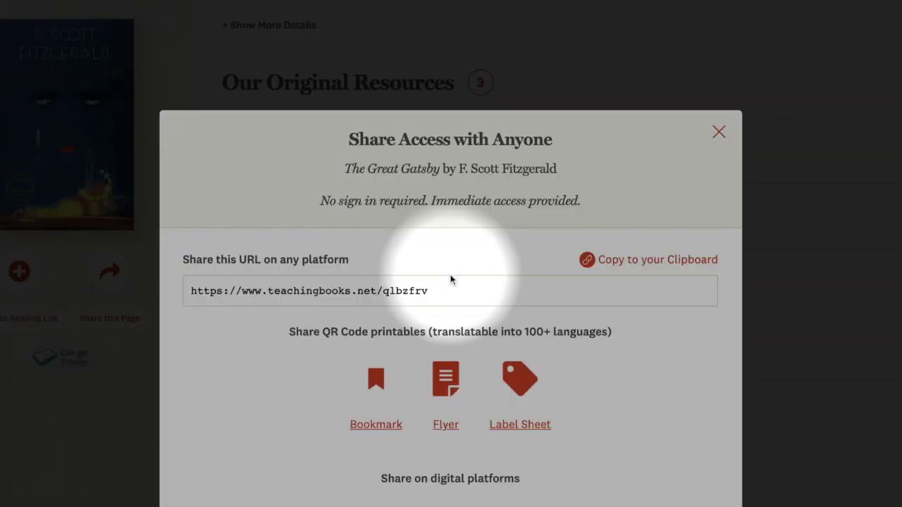
pyautogui.scroll(-3, 572, 423)
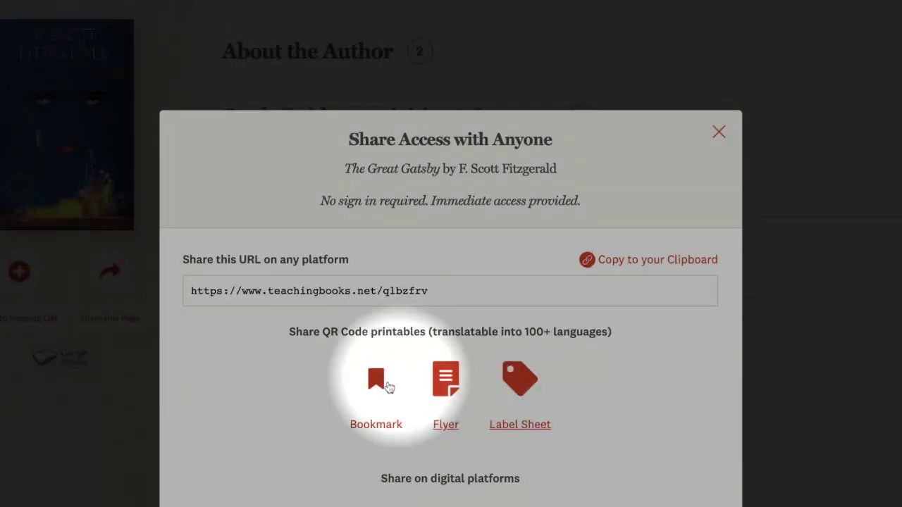
pyautogui.scroll(-3, 543, 403)
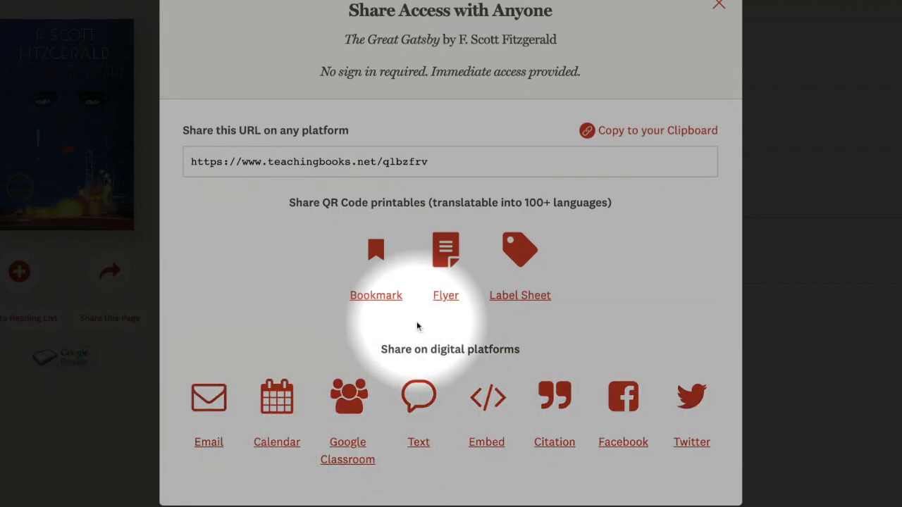
pyautogui.scroll(4, 419, 329)
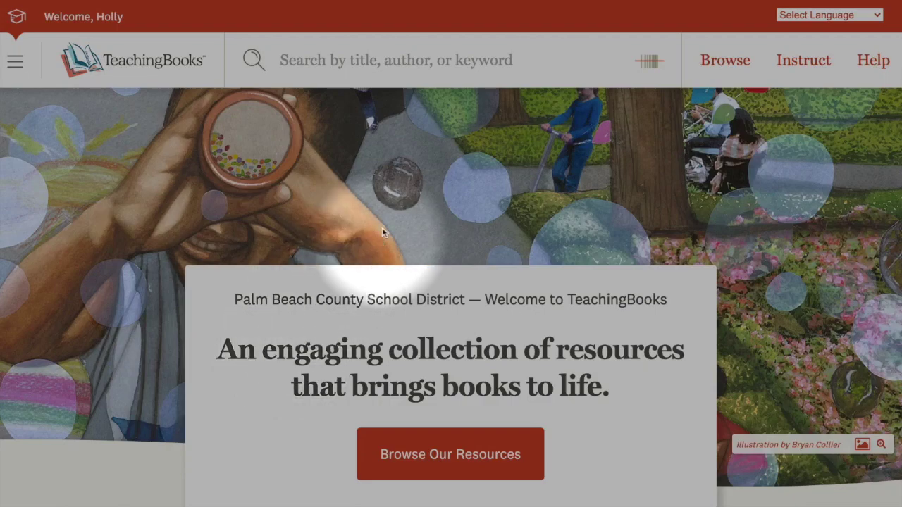
# Step: Search for "All American Boys" and open the page of the book by Jason Reynolds and Brendan Kiely
pyautogui.click(309, 77)
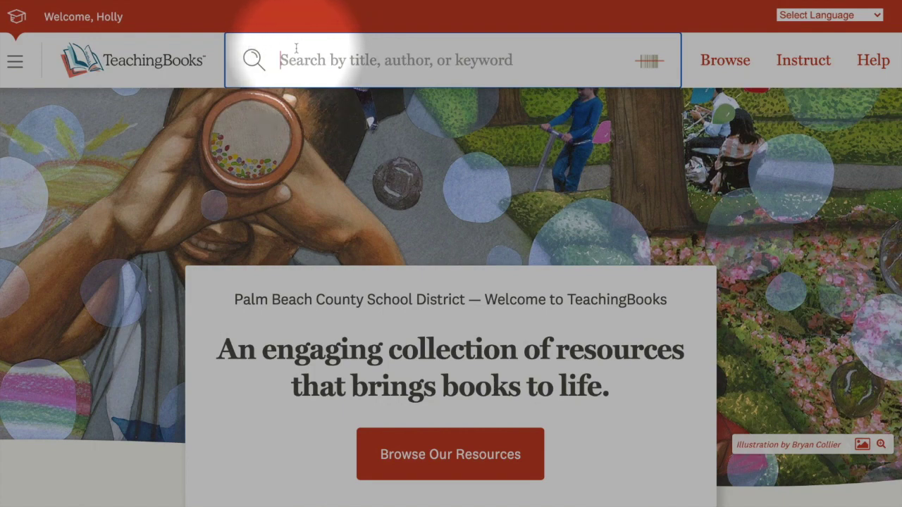
pyautogui.write('All Ameri')
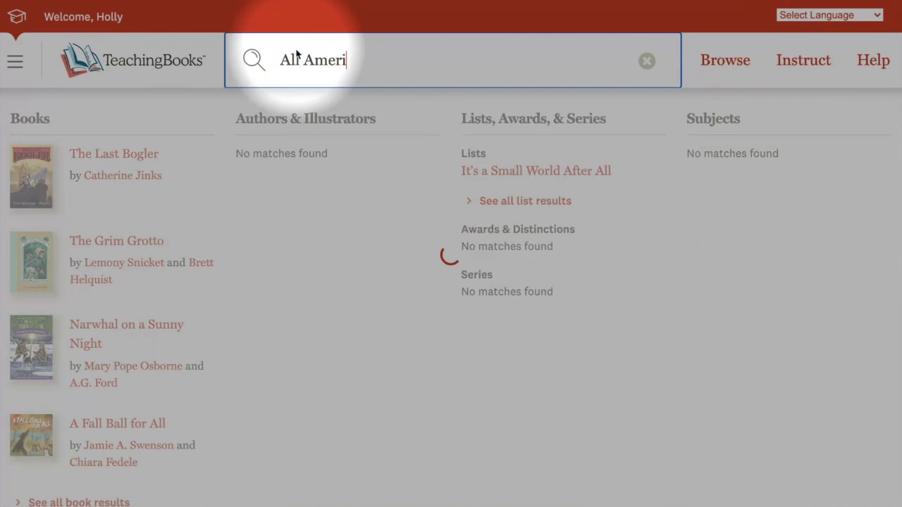
pyautogui.write('can')
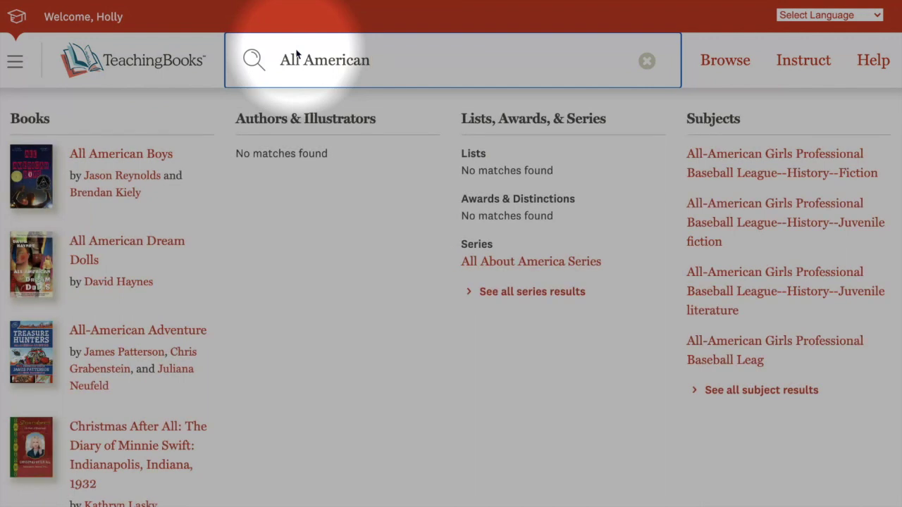
pyautogui.write(' Boys')
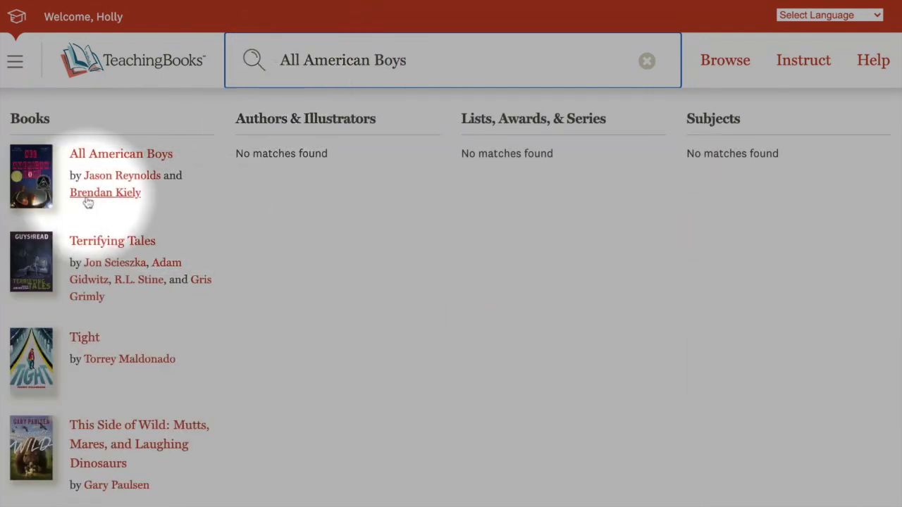
pyautogui.click(91, 153)
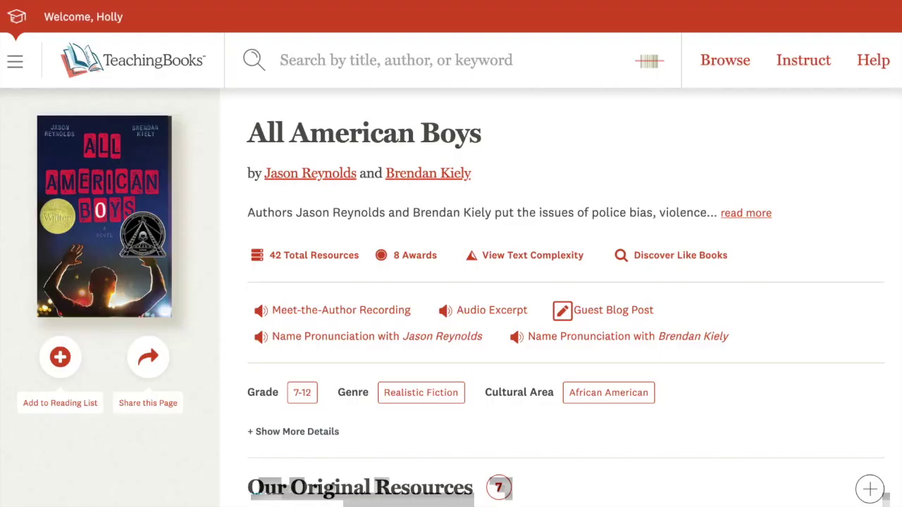
# Step: Look over the All American Boys page and open its Meet-the-Author Recording to examine the player and transcript
pyautogui.scroll(-3, 252, 164)
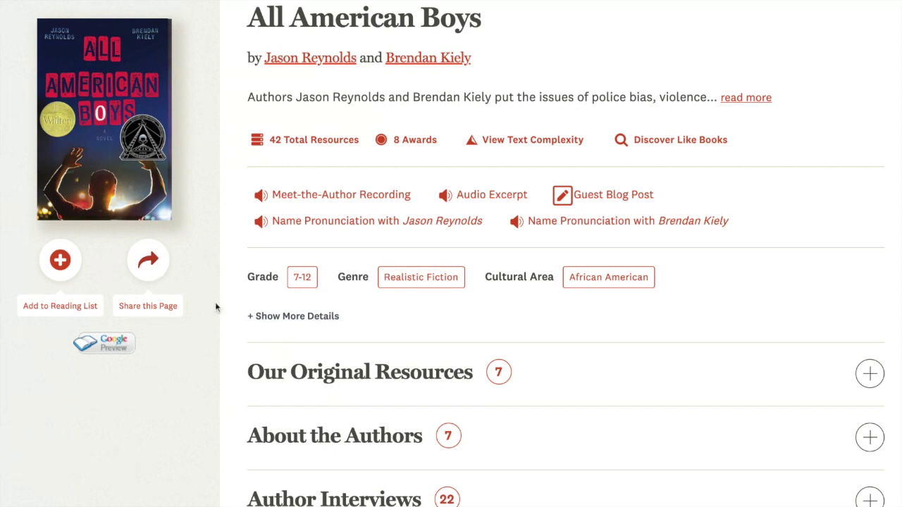
pyautogui.scroll(-3, 217, 307)
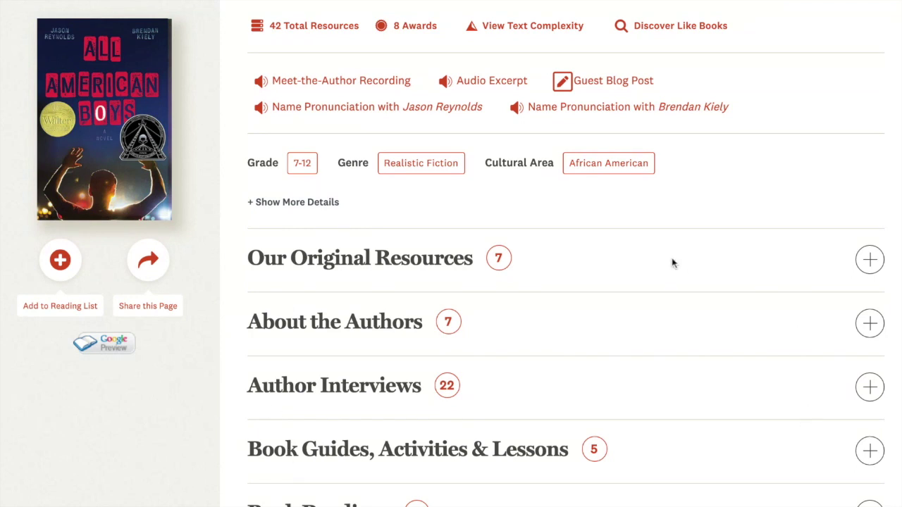
pyautogui.click(330, 82)
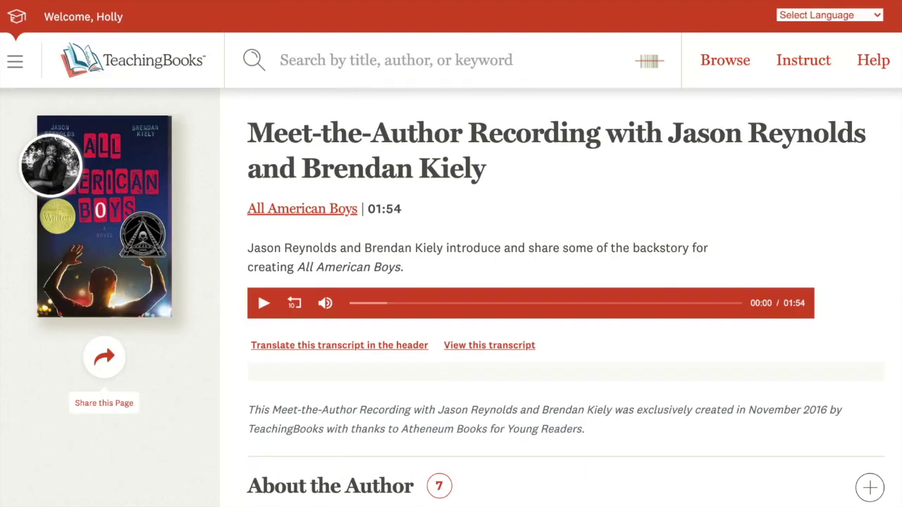
pyautogui.scroll(-1, 659, 194)
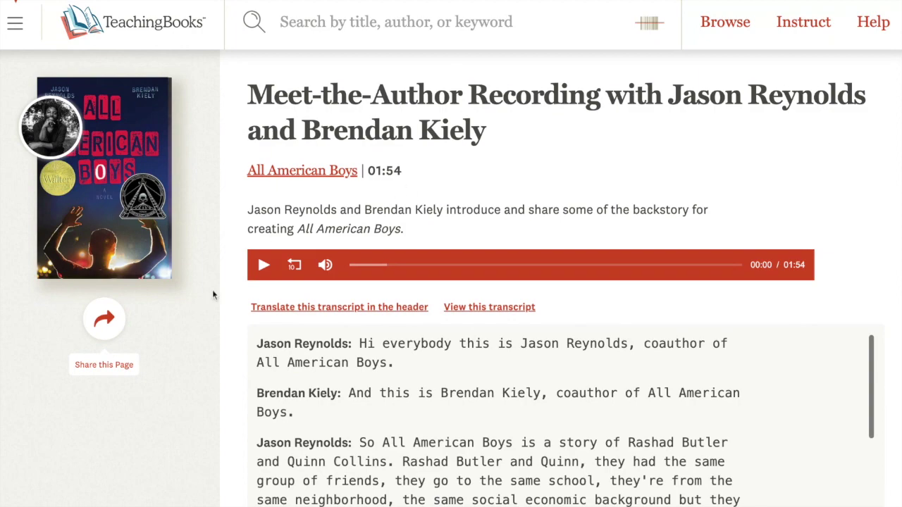
# Step: Open the sharing options for the Meet-the-Author Recording, examine the URL, QR code printables and digital platforms, and close them
pyautogui.click(109, 321)
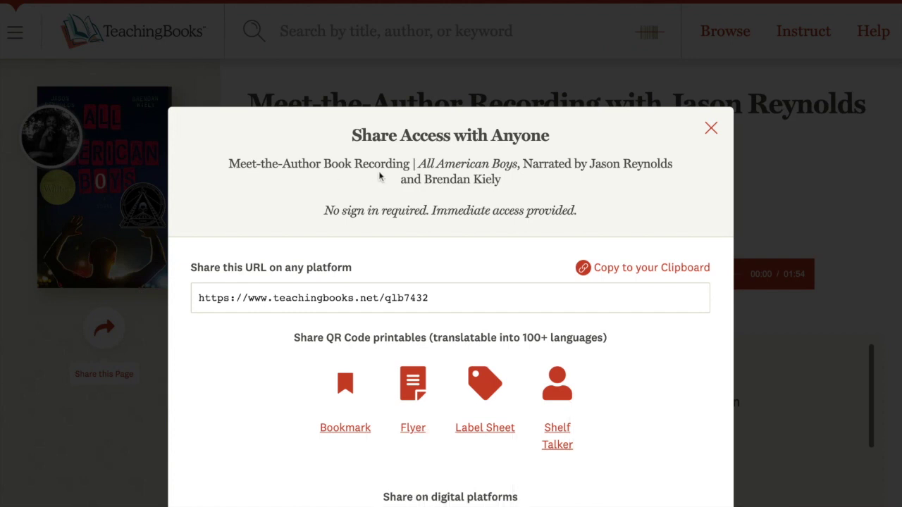
pyautogui.scroll(-5, 594, 182)
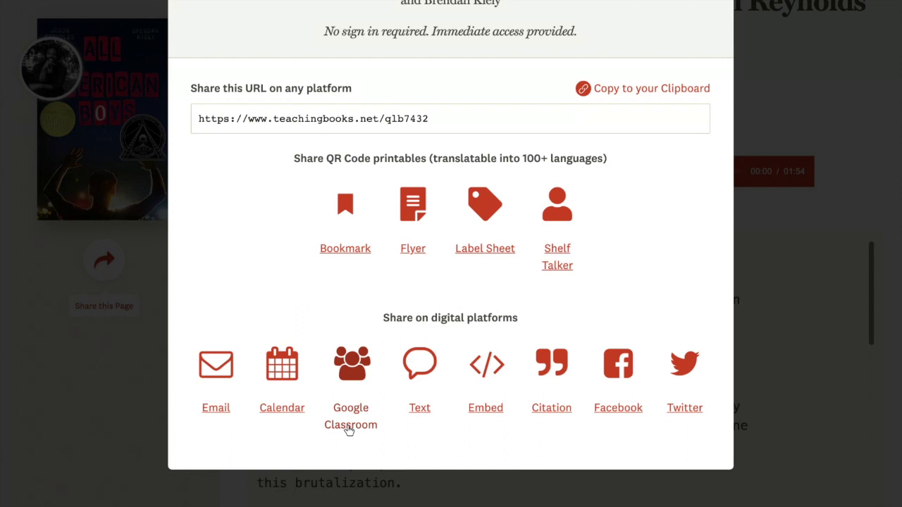
pyautogui.scroll(3, 348, 430)
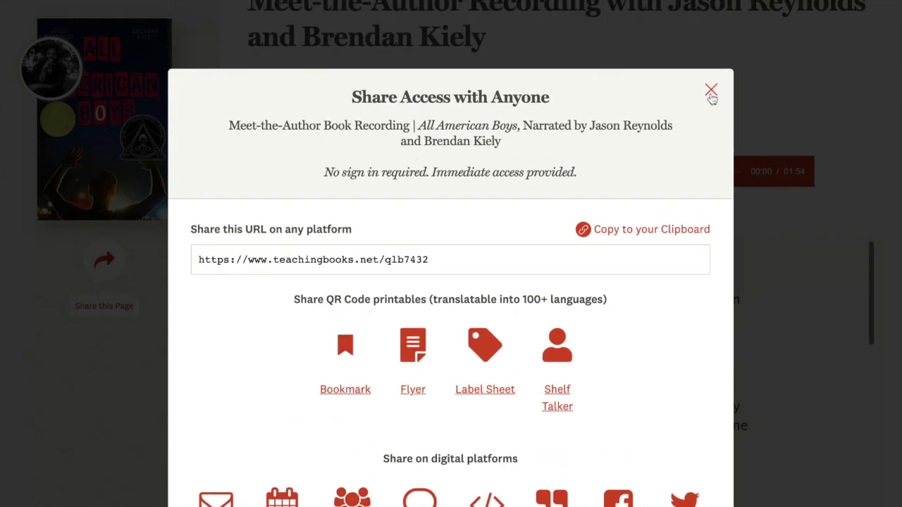
pyautogui.click(711, 89)
pyautogui.scroll(-2, 608, 201)
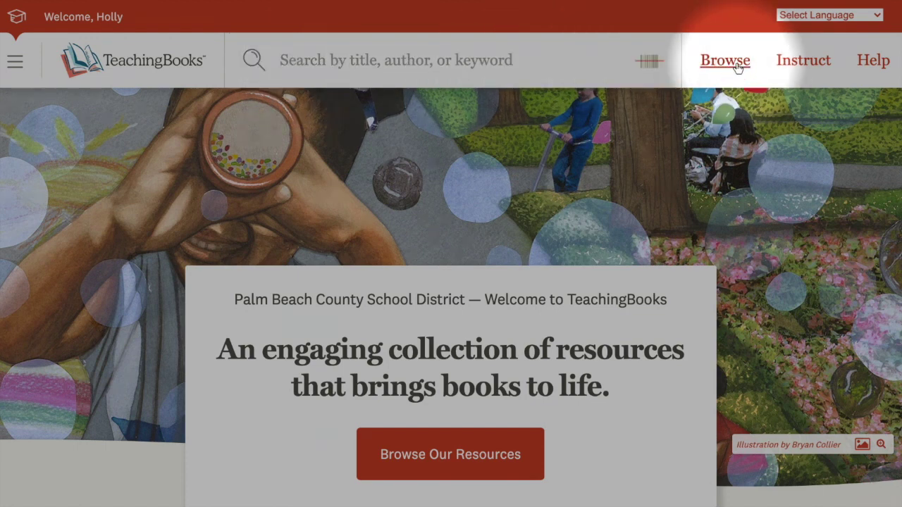
# Step: Browse the resources, expand the list of all collections and open the grade level 7-12 book collection
pyautogui.click(738, 67)
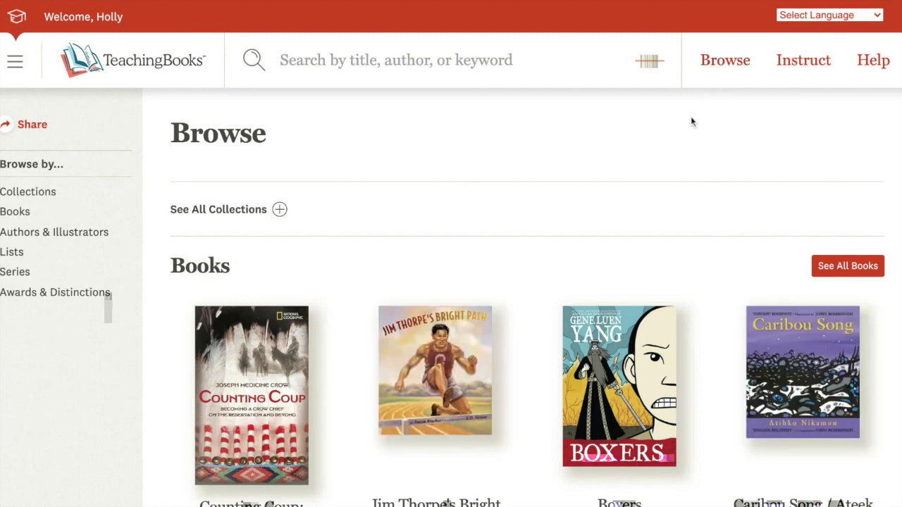
pyautogui.click(280, 210)
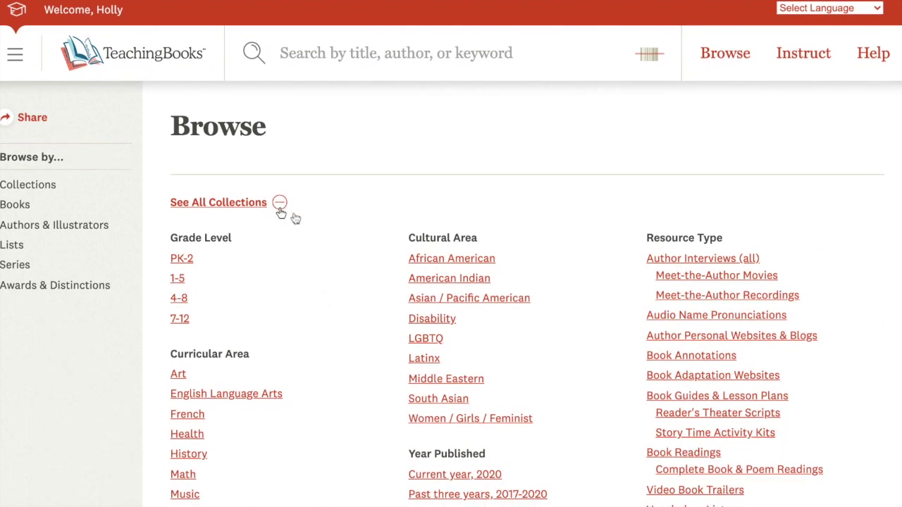
pyautogui.scroll(-1, 310, 219)
pyautogui.scroll(-3, 313, 220)
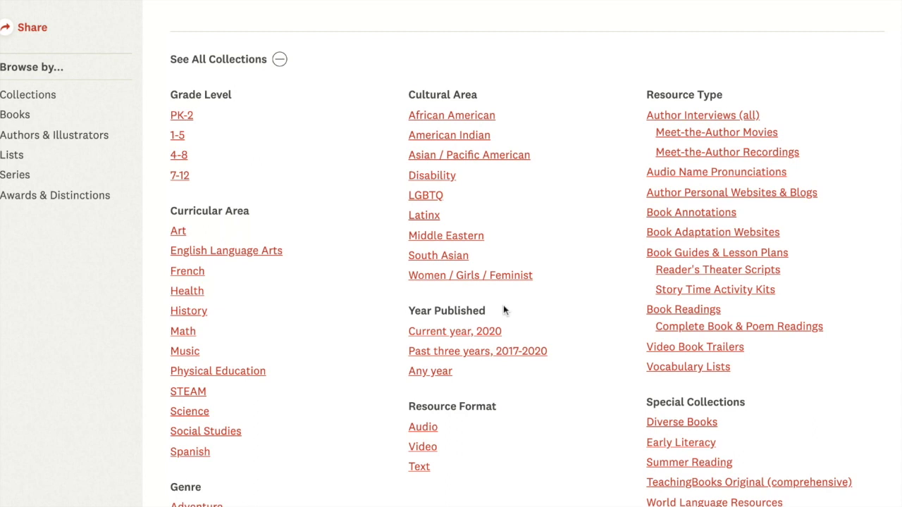
pyautogui.scroll(-1, 504, 311)
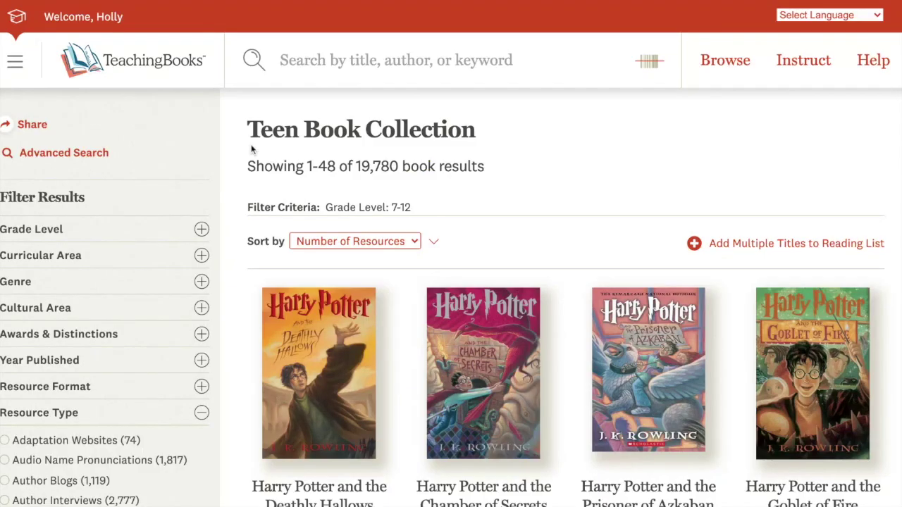
# Step: Expand the Grade Level, Curricular Area and Genre filters of the Teen Book Collection and filter the books by Historical Fiction
pyautogui.scroll(-3, 185, 113)
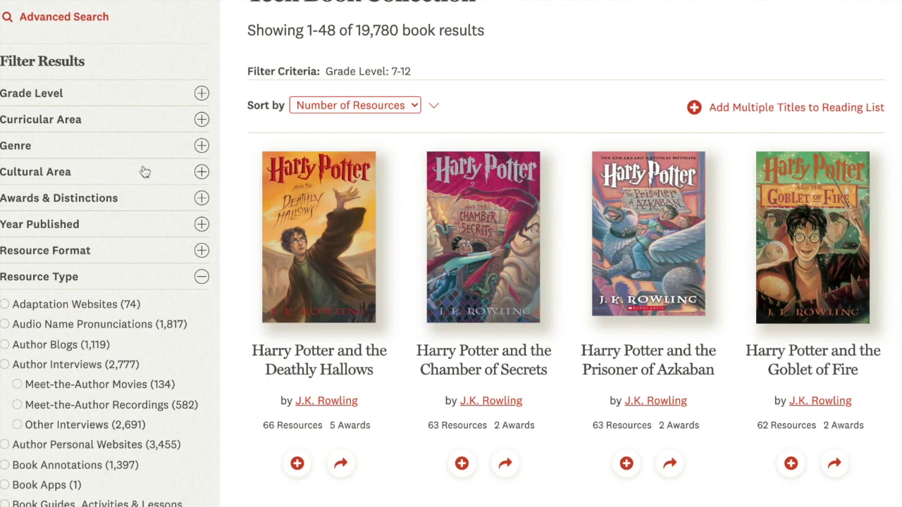
pyautogui.click(202, 93)
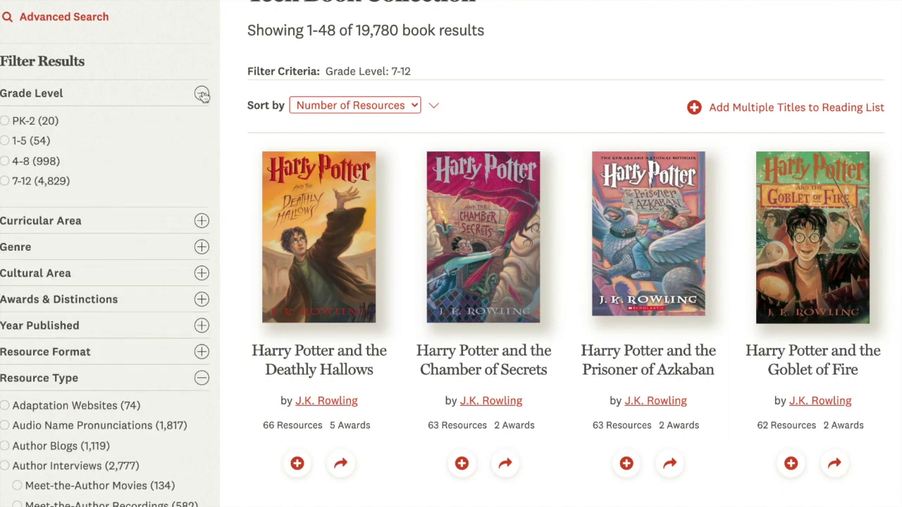
pyautogui.click(202, 221)
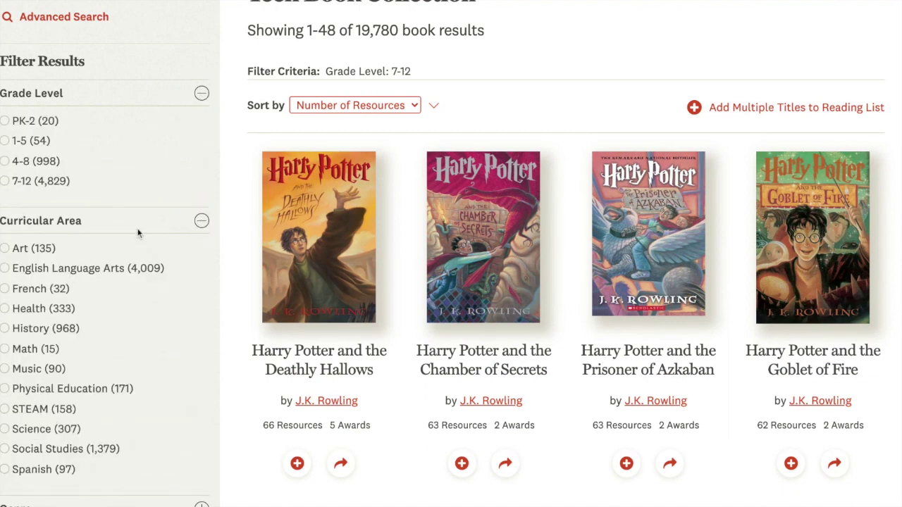
pyautogui.scroll(-1, 81, 368)
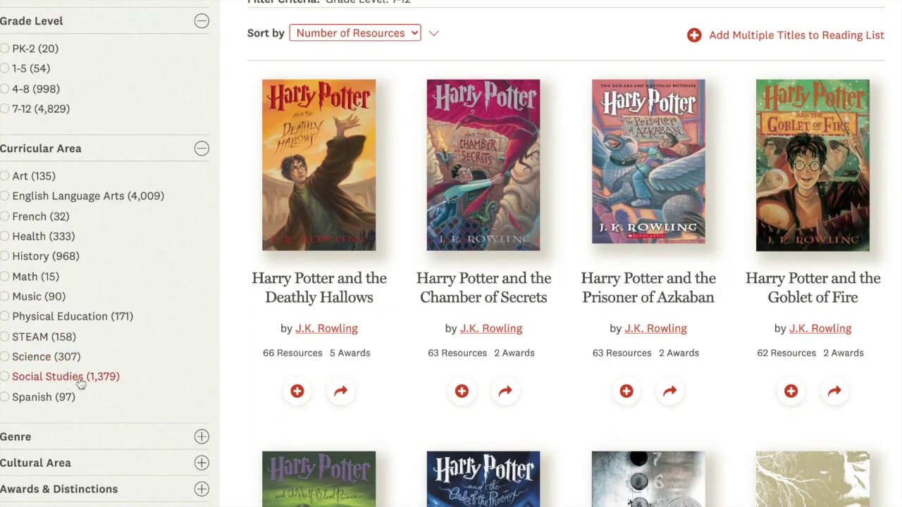
pyautogui.scroll(-2, 42, 236)
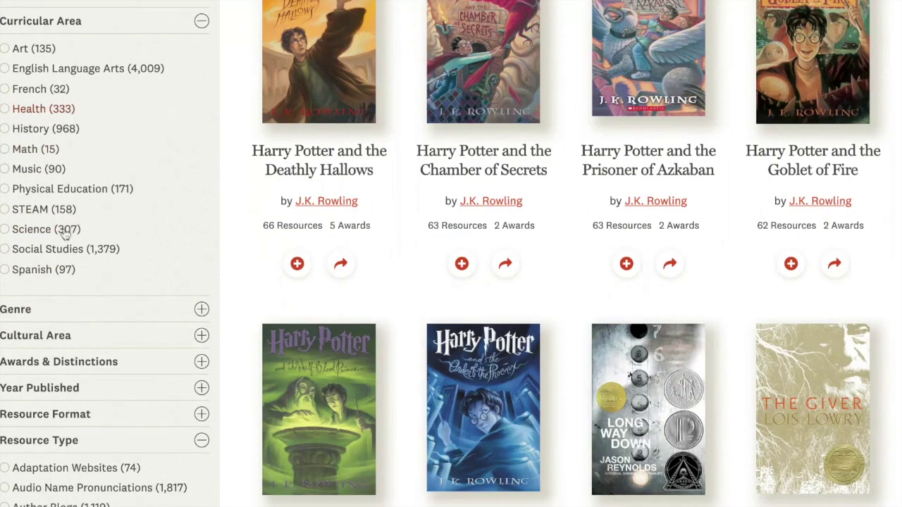
pyautogui.scroll(-2, 91, 238)
pyautogui.click(202, 210)
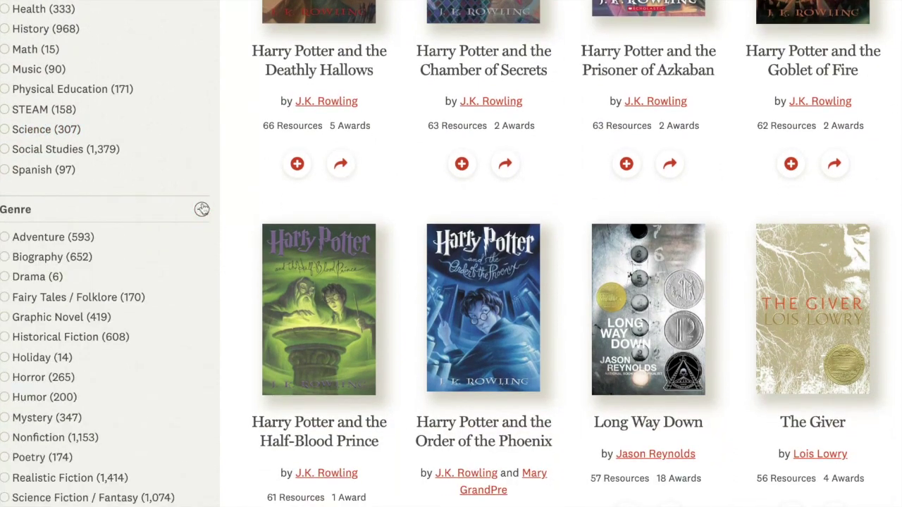
pyautogui.click(6, 338)
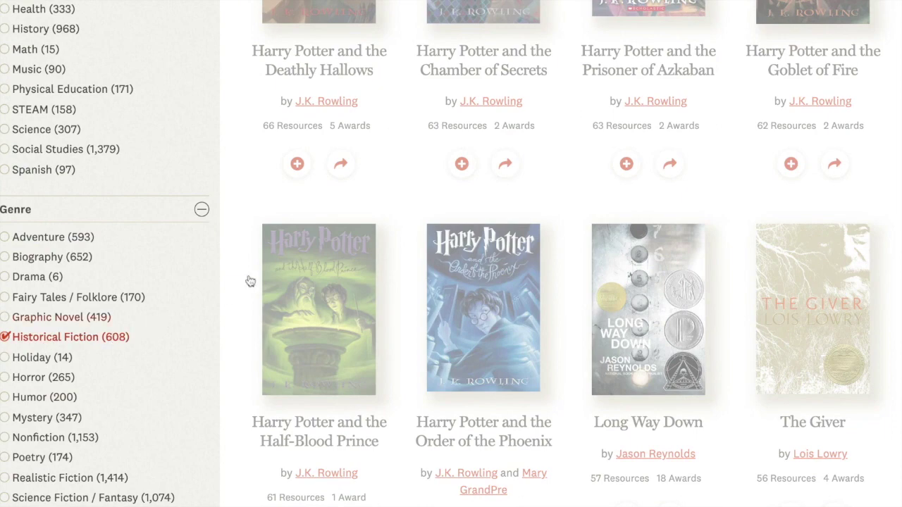
# Step: Look through the historical fiction results and open the page of The Color Purple by Alice Walker
pyautogui.scroll(-2, 232, 233)
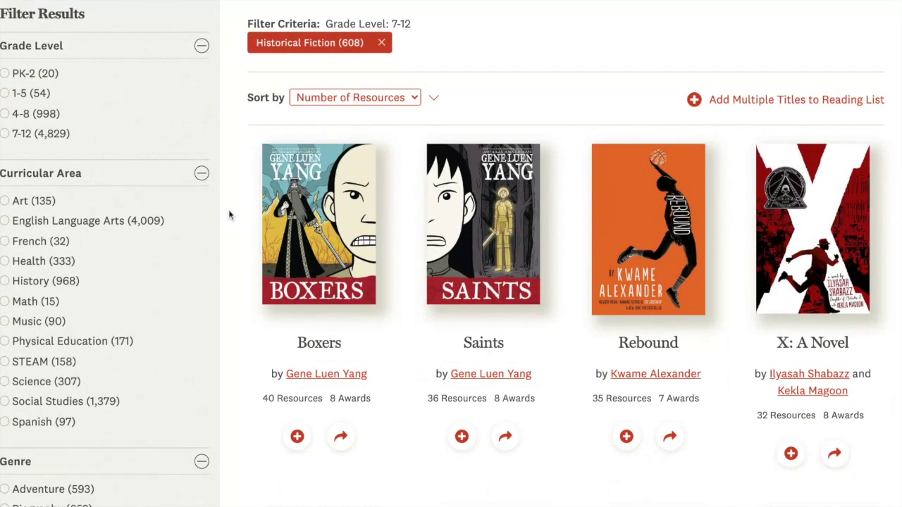
pyautogui.scroll(-2, 557, 192)
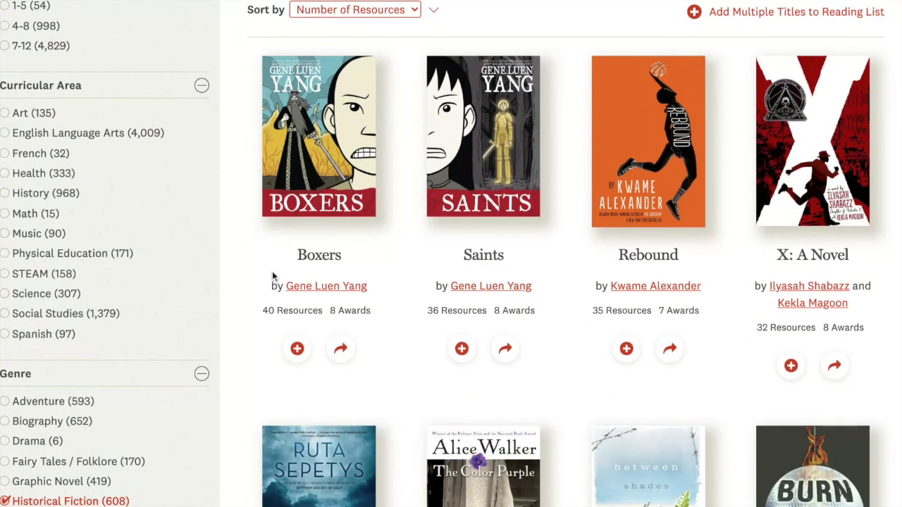
pyautogui.scroll(-5, 274, 278)
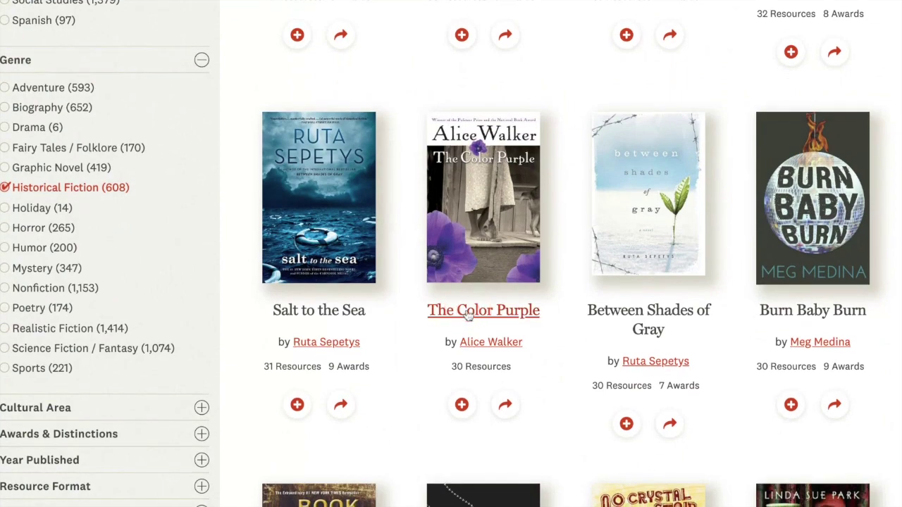
pyautogui.click(468, 314)
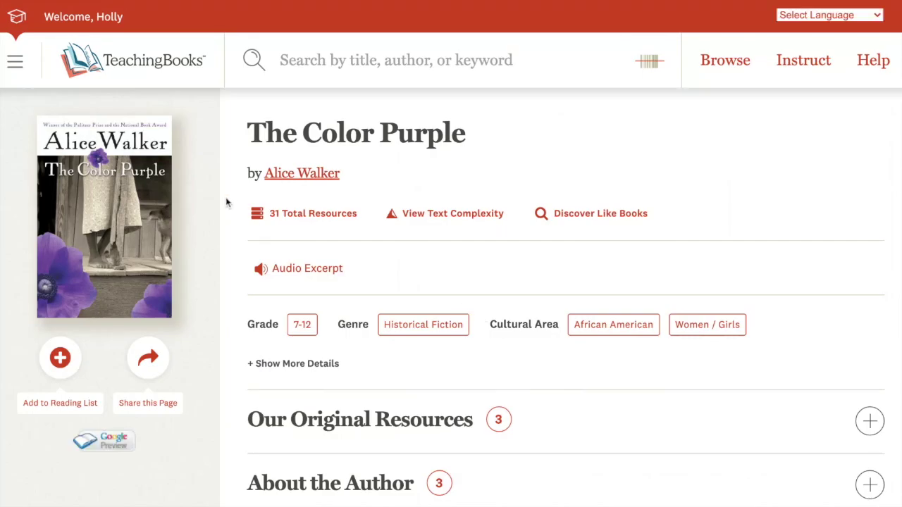
# Step: Locate the reading list option on The Color Purple page and open the account's own reading lists
pyautogui.scroll(-2, 229, 208)
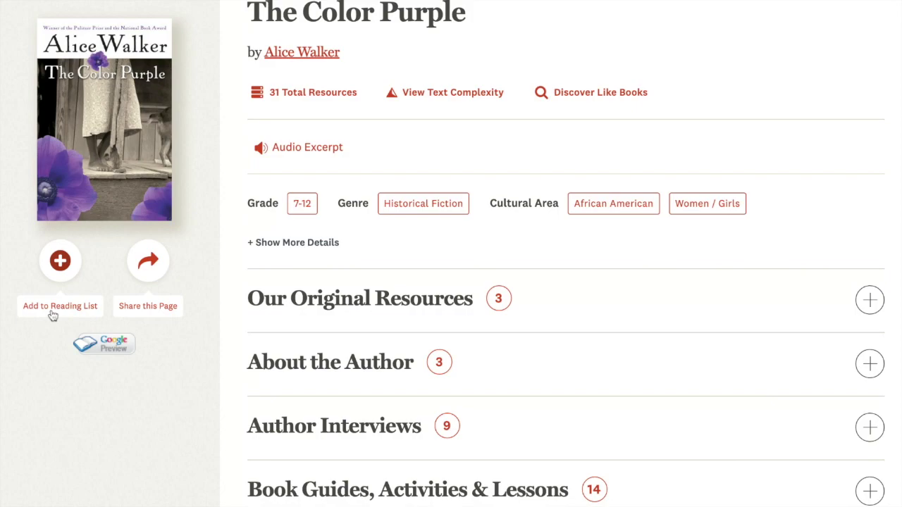
pyautogui.scroll(1, 57, 352)
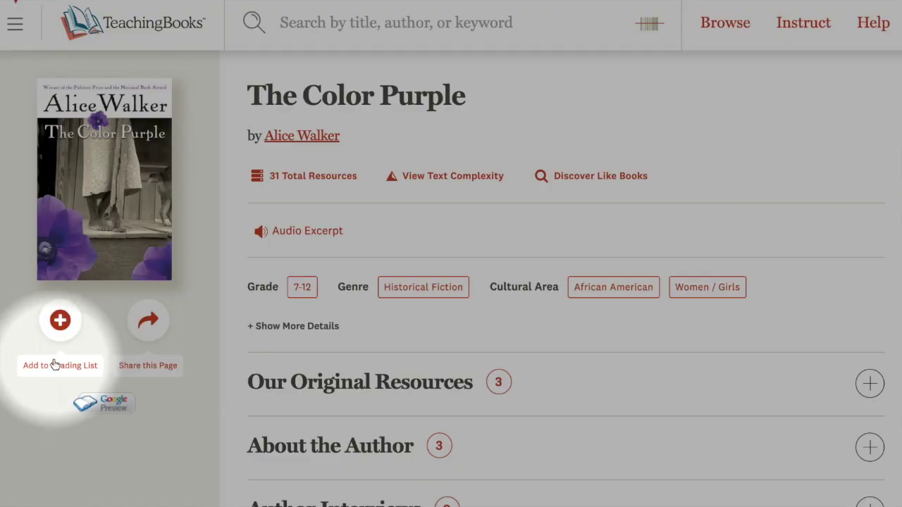
pyautogui.click(19, 30)
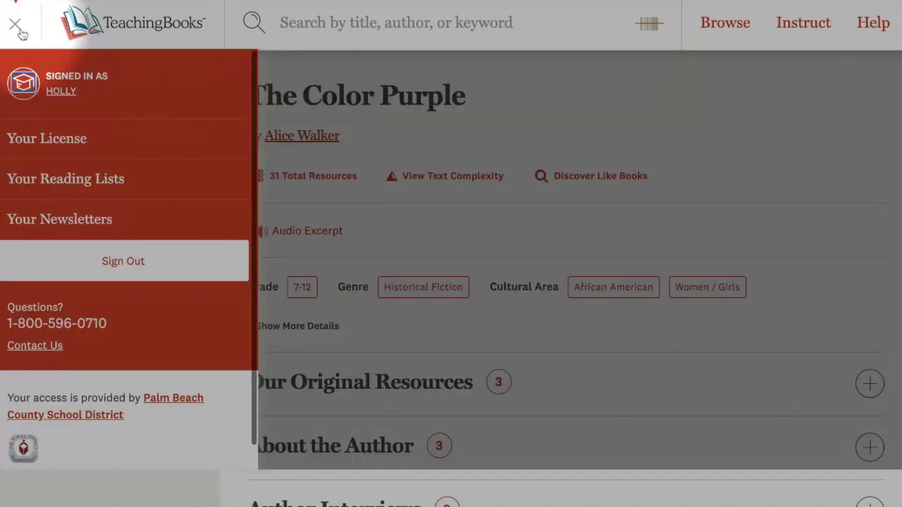
pyautogui.click(38, 182)
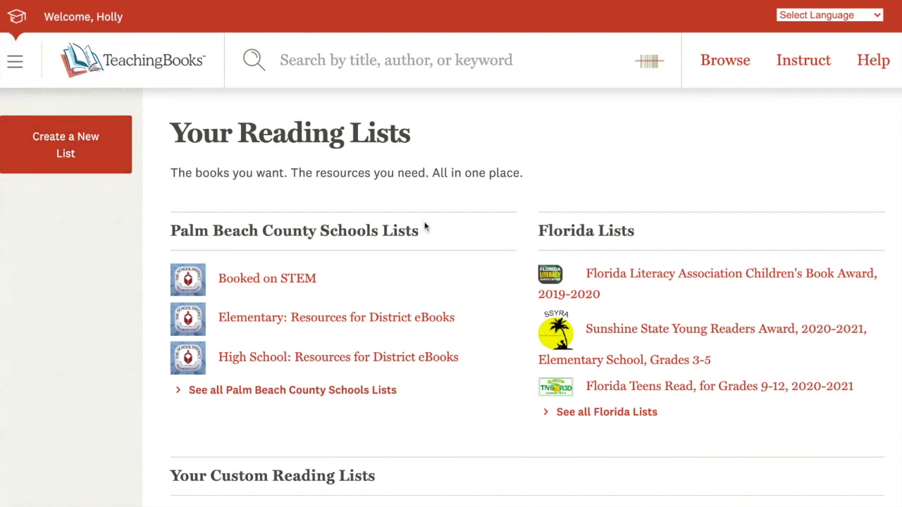
# Step: Look over the district, Florida and custom reading lists and open the full set of Palm Beach County Schools lists
pyautogui.scroll(-1, 437, 247)
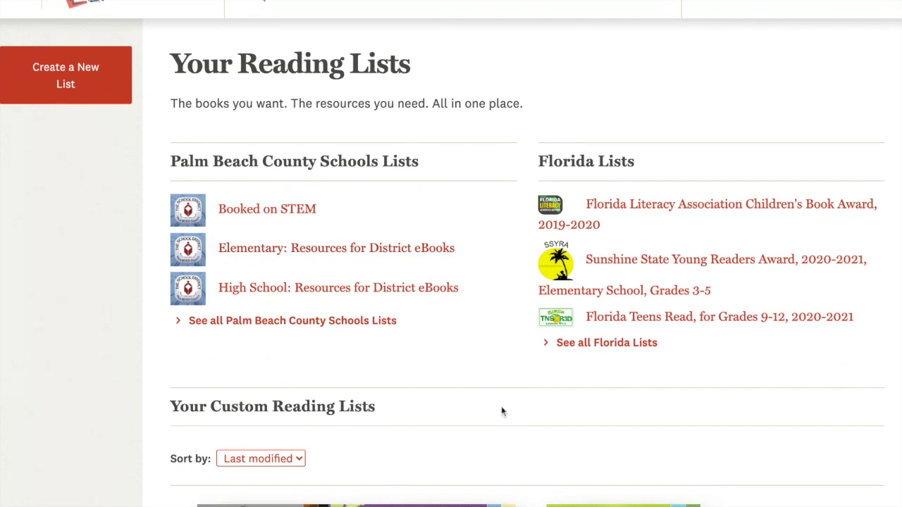
pyautogui.scroll(-3, 487, 412)
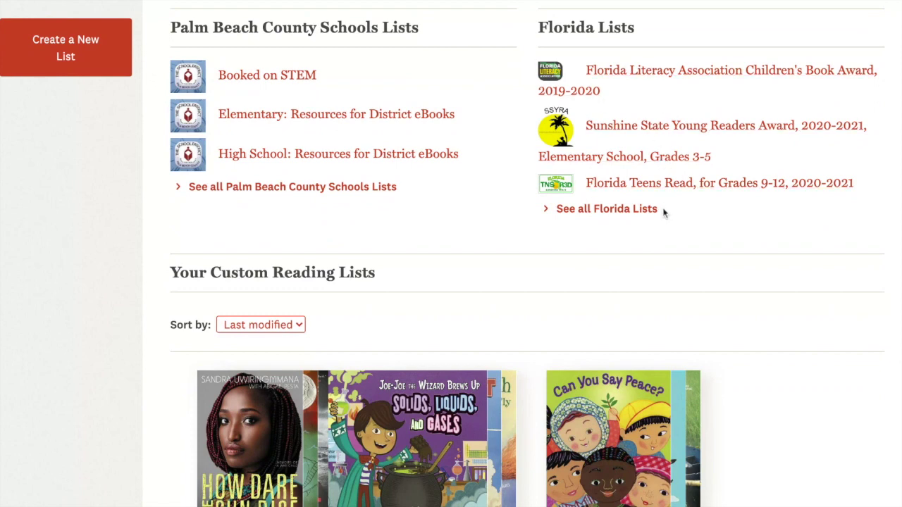
pyautogui.scroll(-1, 373, 220)
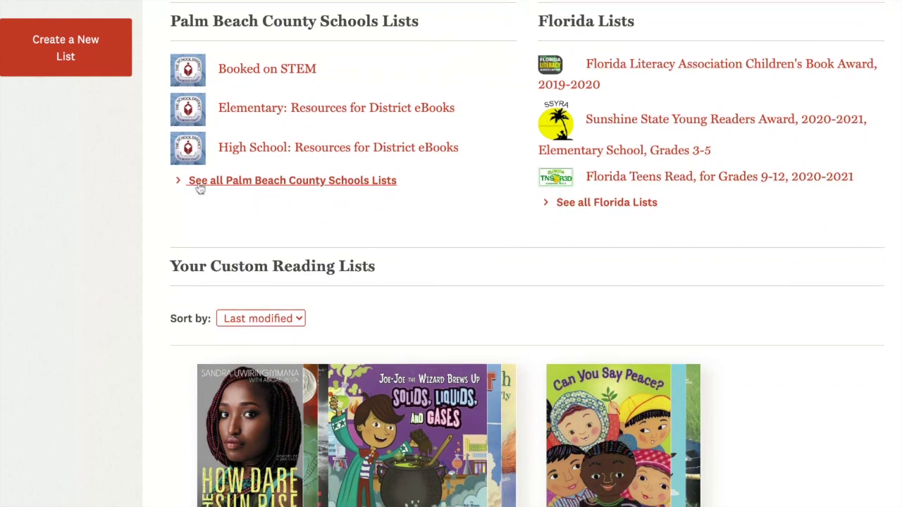
pyautogui.click(224, 184)
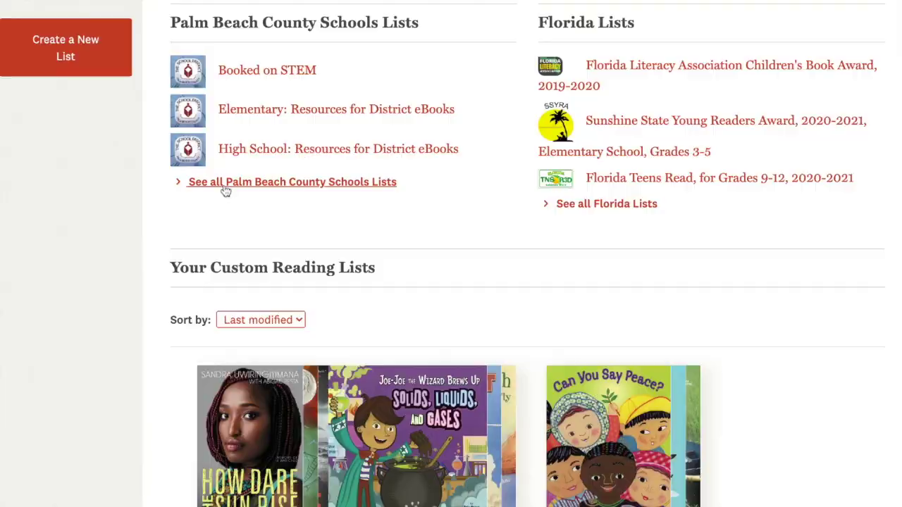
# Step: Open the district list "High School: Resources for District eBooks" and look through its filters and books
pyautogui.scroll(-3, 511, 199)
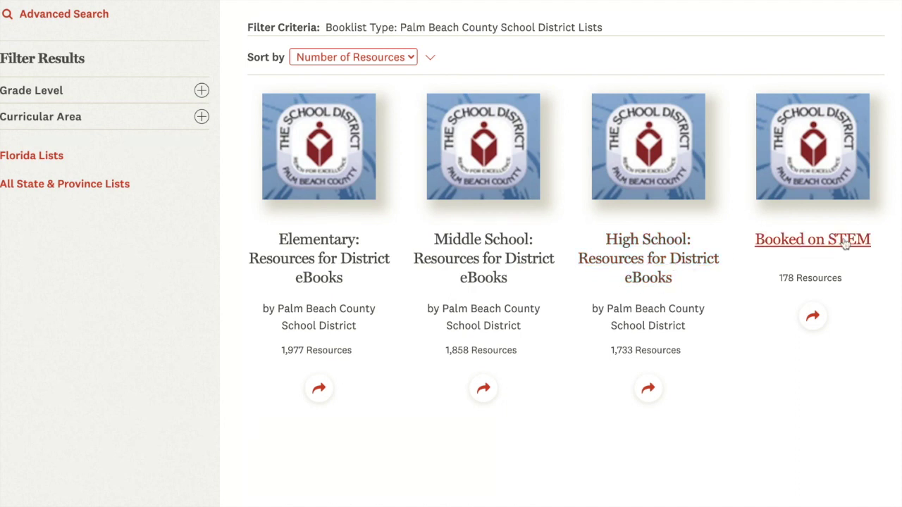
pyautogui.click(649, 271)
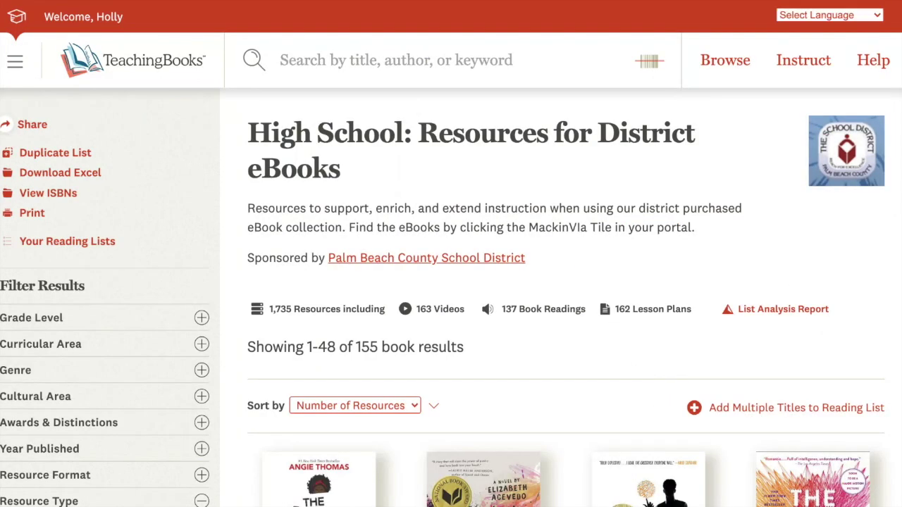
pyautogui.scroll(-2, 649, 62)
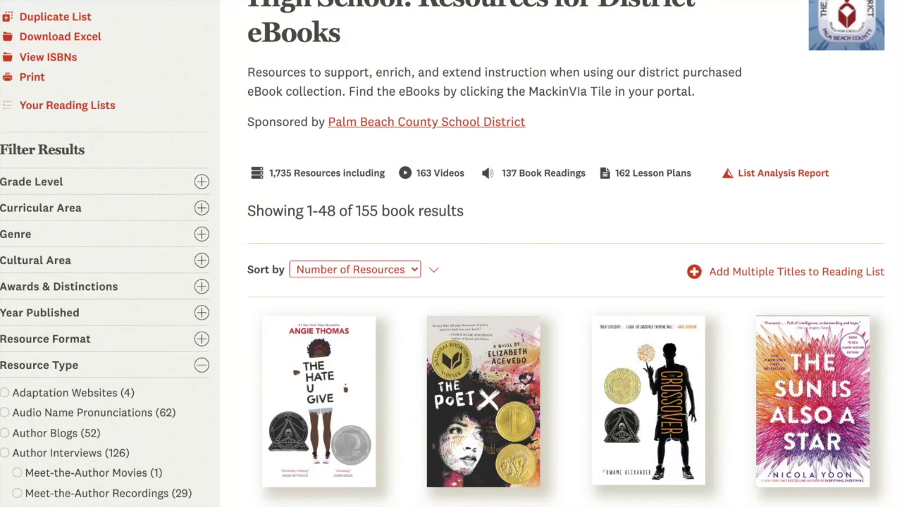
pyautogui.scroll(-2, 648, 273)
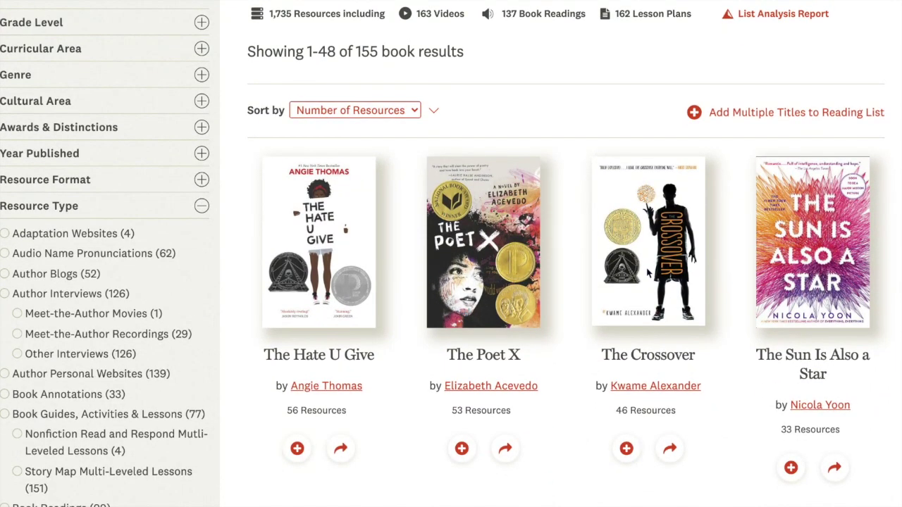
# Step: Look through the district list's books and resource types, and show the Grade Level filter options
pyautogui.scroll(-6, 648, 272)
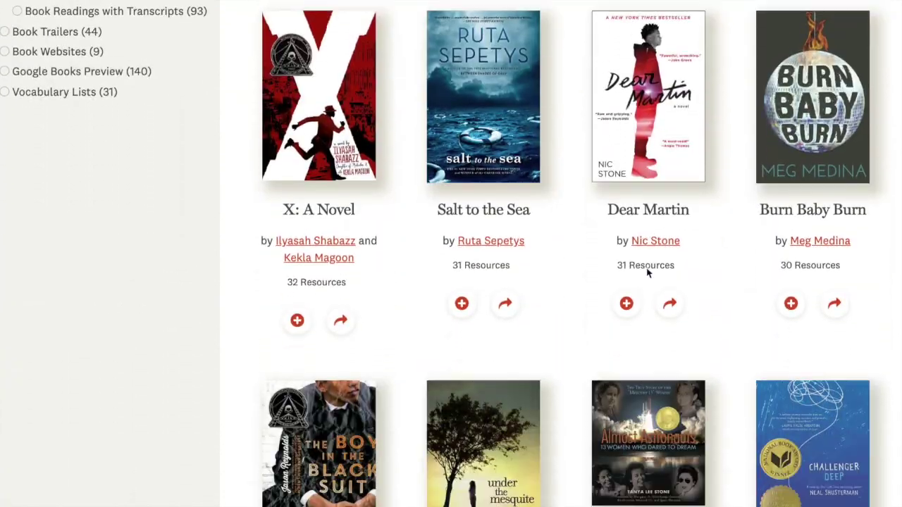
pyautogui.scroll(5, 646, 269)
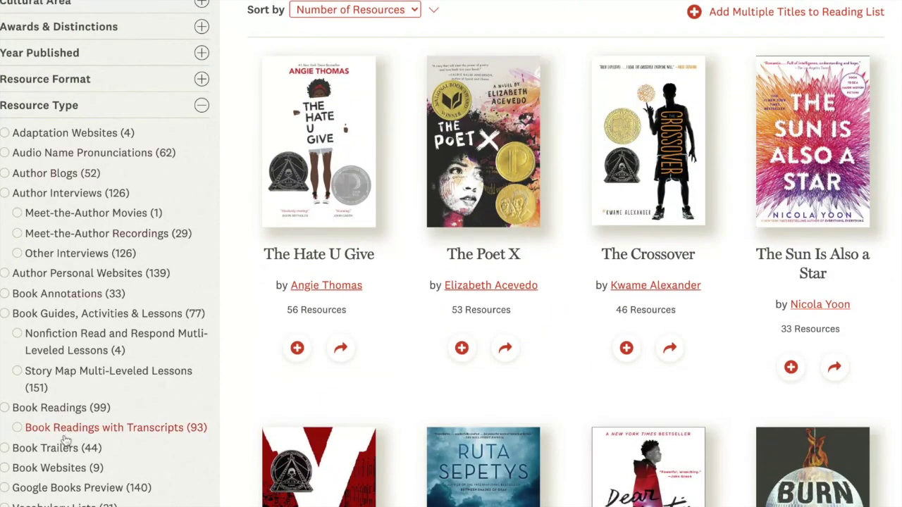
pyautogui.scroll(4, 65, 440)
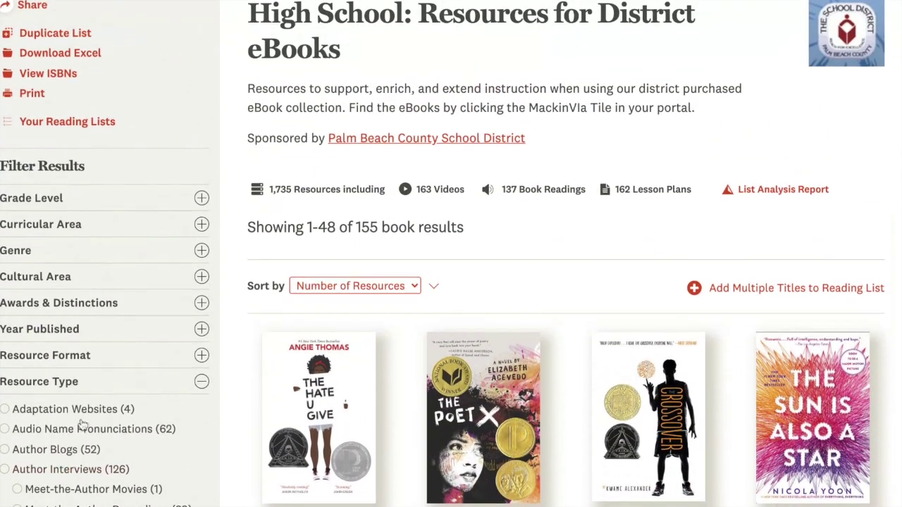
pyautogui.click(202, 201)
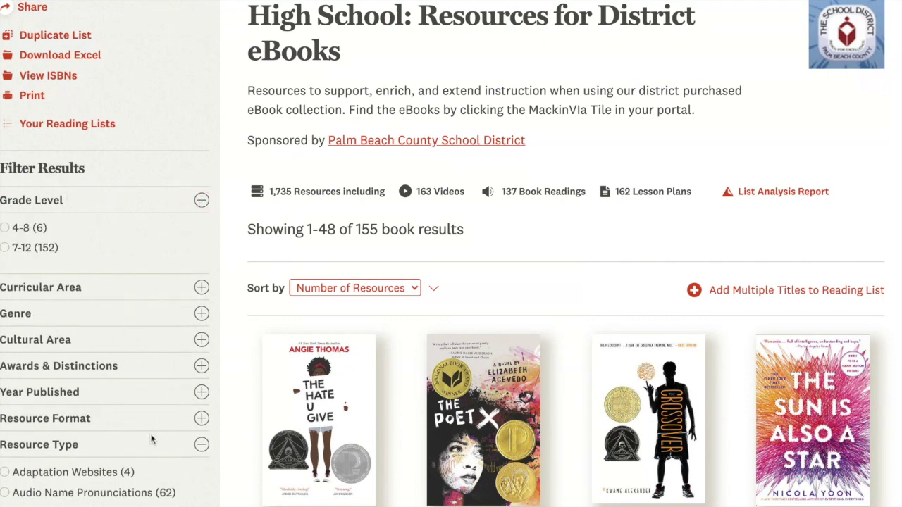
# Step: Open the list's sharing options, review the link, QR code printables and digital platforms, and close them
pyautogui.scroll(3, 124, 226)
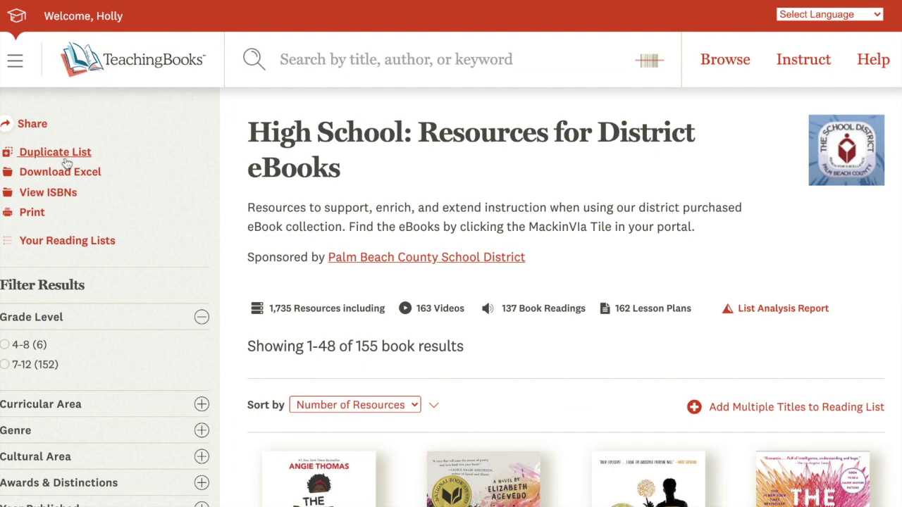
pyautogui.click(28, 124)
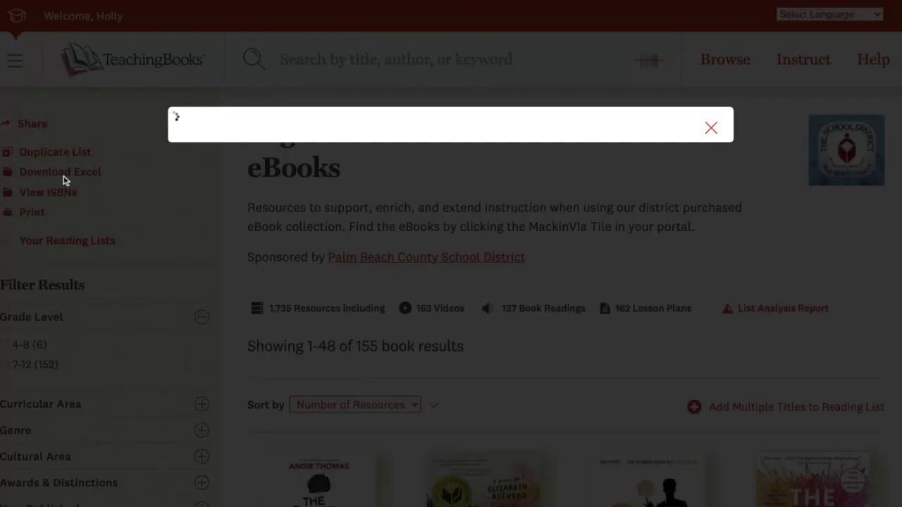
pyautogui.scroll(-2, 98, 206)
pyautogui.scroll(-1, 98, 206)
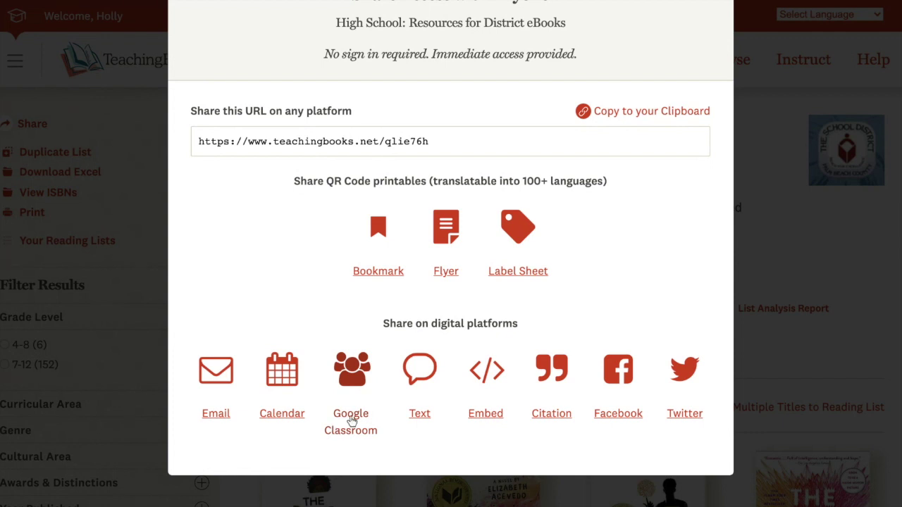
pyautogui.scroll(3, 352, 421)
pyautogui.click(711, 125)
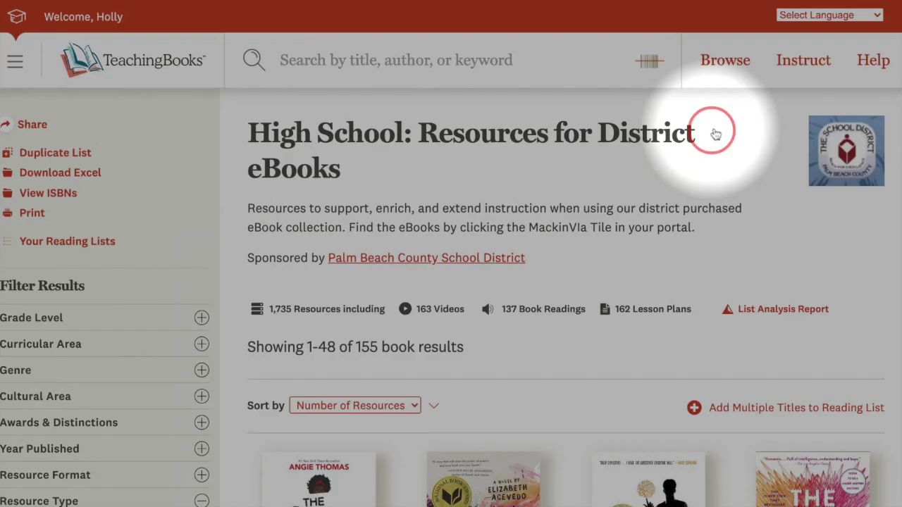
# Step: Look over the High School eBooks list once more and go back to the account's own reading lists
pyautogui.scroll(-3, 687, 226)
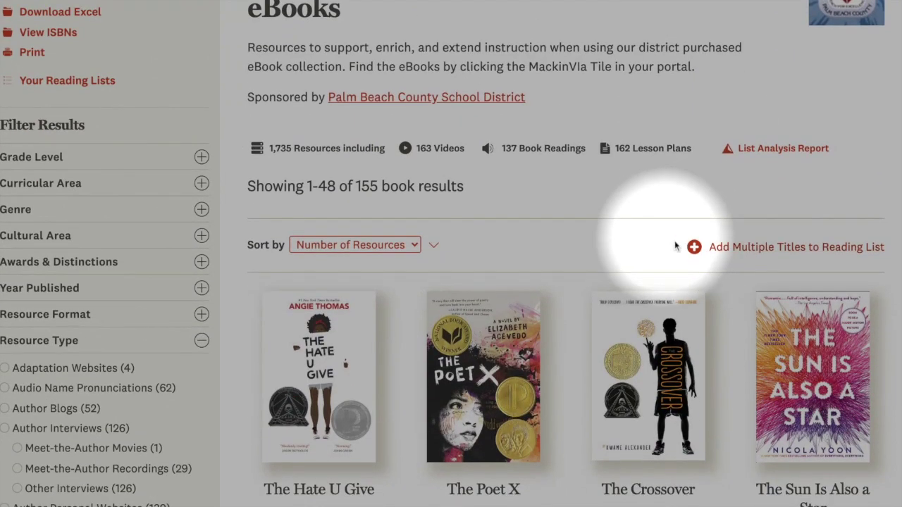
pyautogui.scroll(-1, 268, 394)
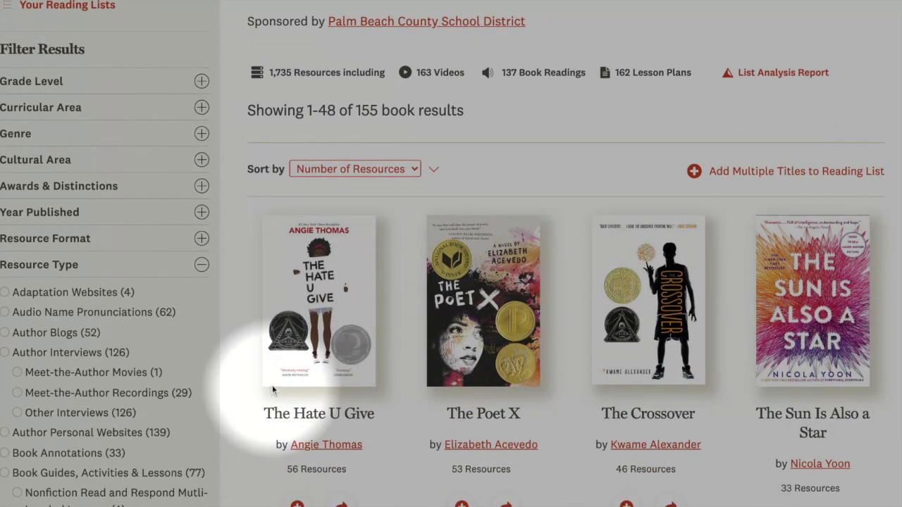
pyautogui.scroll(2, 442, 215)
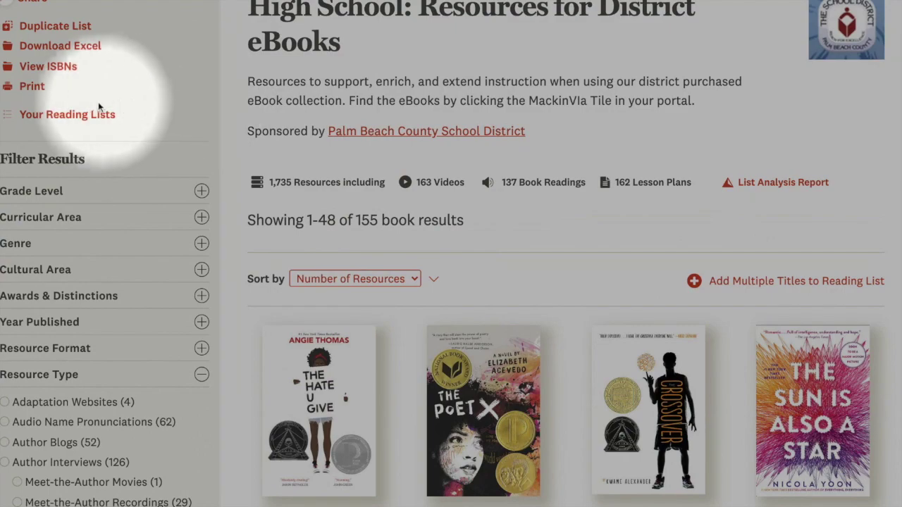
pyautogui.click(67, 114)
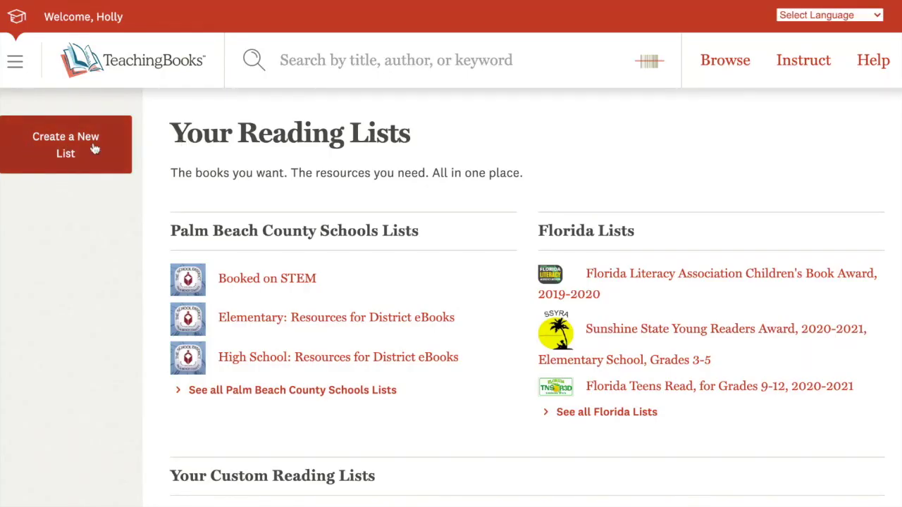
# Step: Look over the reading lists page down to the site footer and open the Video Tutorials
pyautogui.scroll(-1, 262, 267)
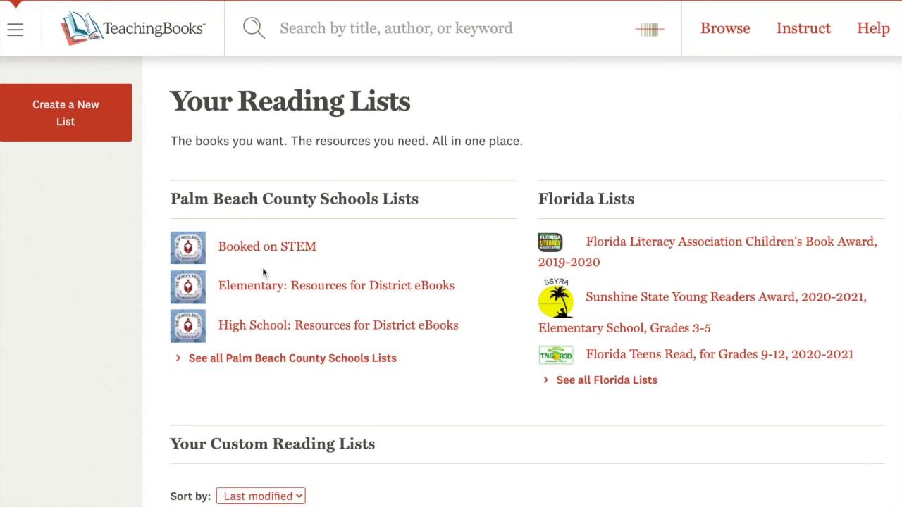
pyautogui.scroll(-2, 262, 270)
pyautogui.scroll(-10, 263, 274)
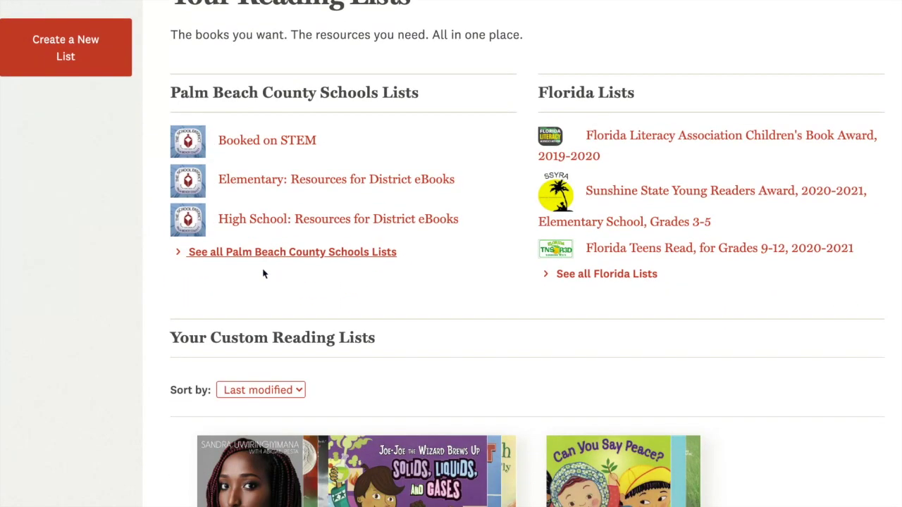
pyautogui.scroll(-4, 374, 312)
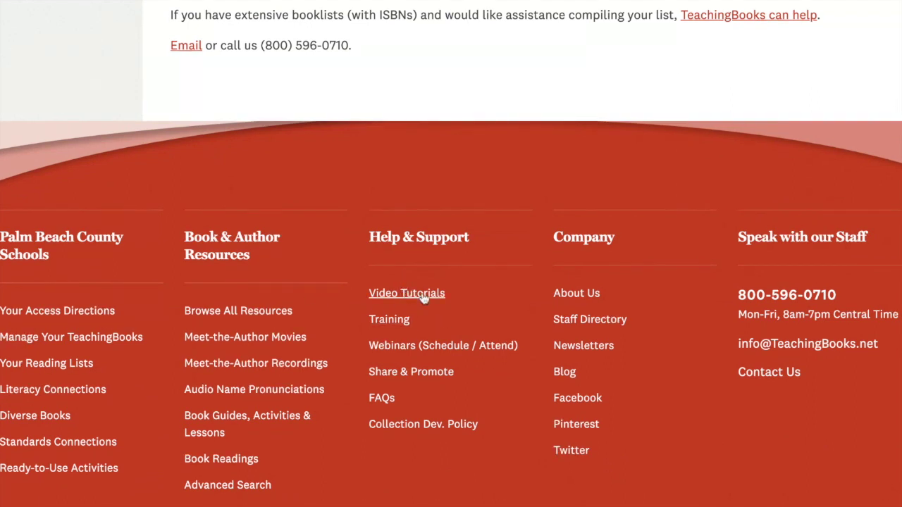
pyautogui.click(423, 295)
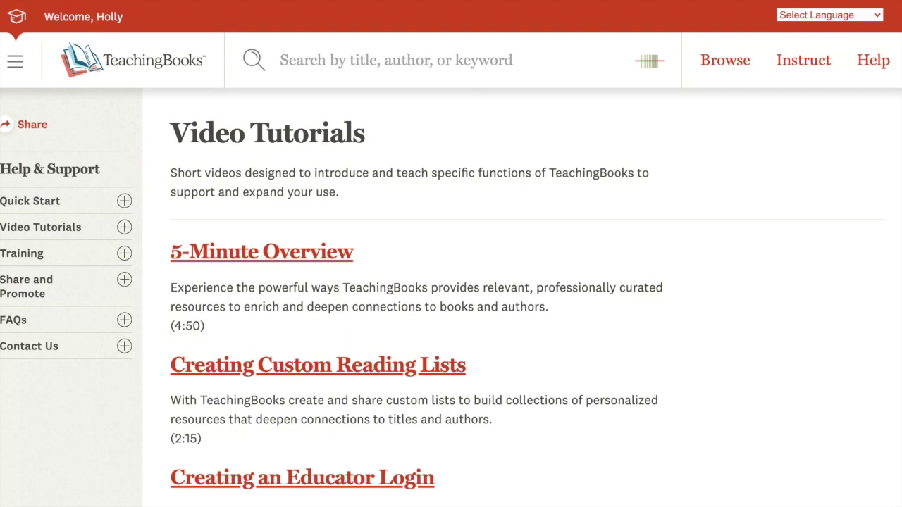
# Step: Look over the video tutorials and open the district's Help & Support page from the home page
pyautogui.scroll(-1, 373, 268)
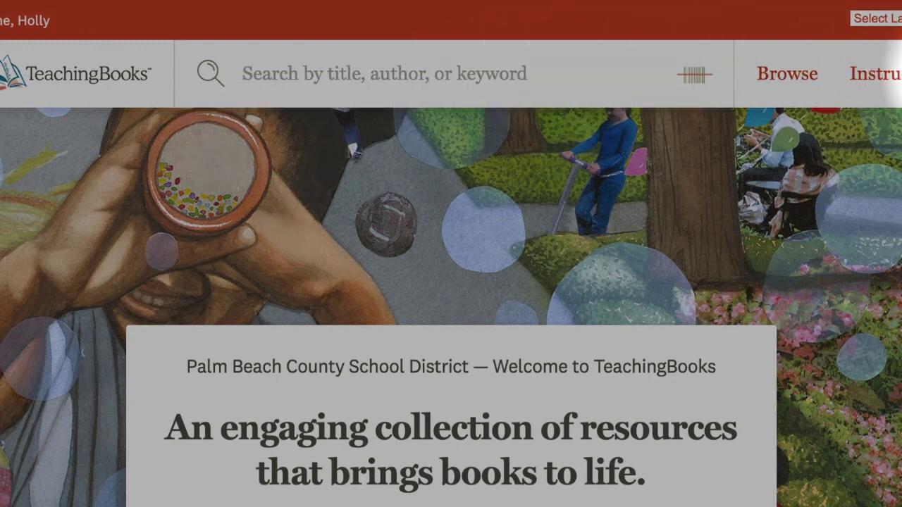
pyautogui.click(838, 142)
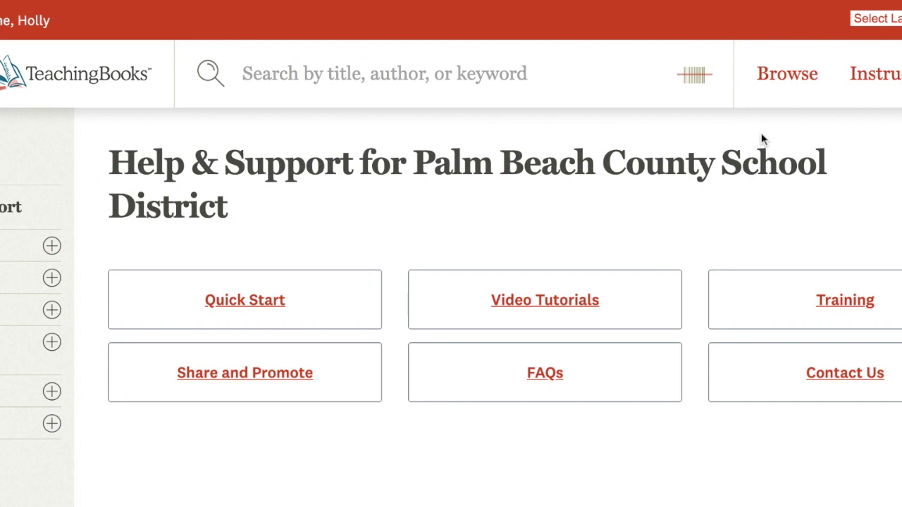